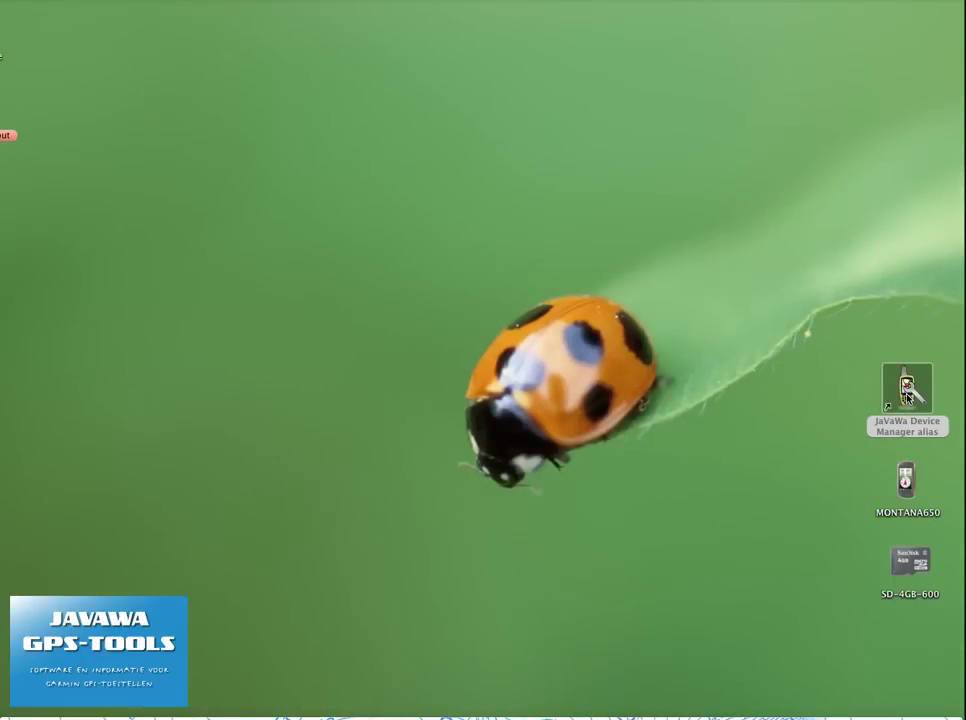
- Launch JaVaWa Device Manager, accept its disclaimer and allow automatic checks for newer versions
double_click(907, 390)
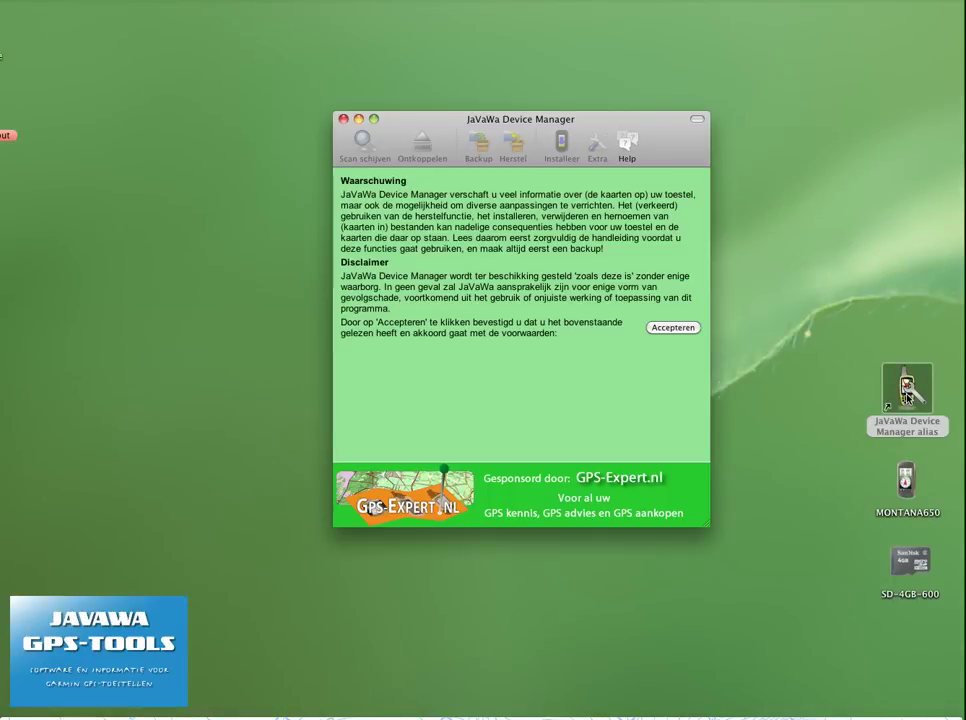
left_click(673, 329)
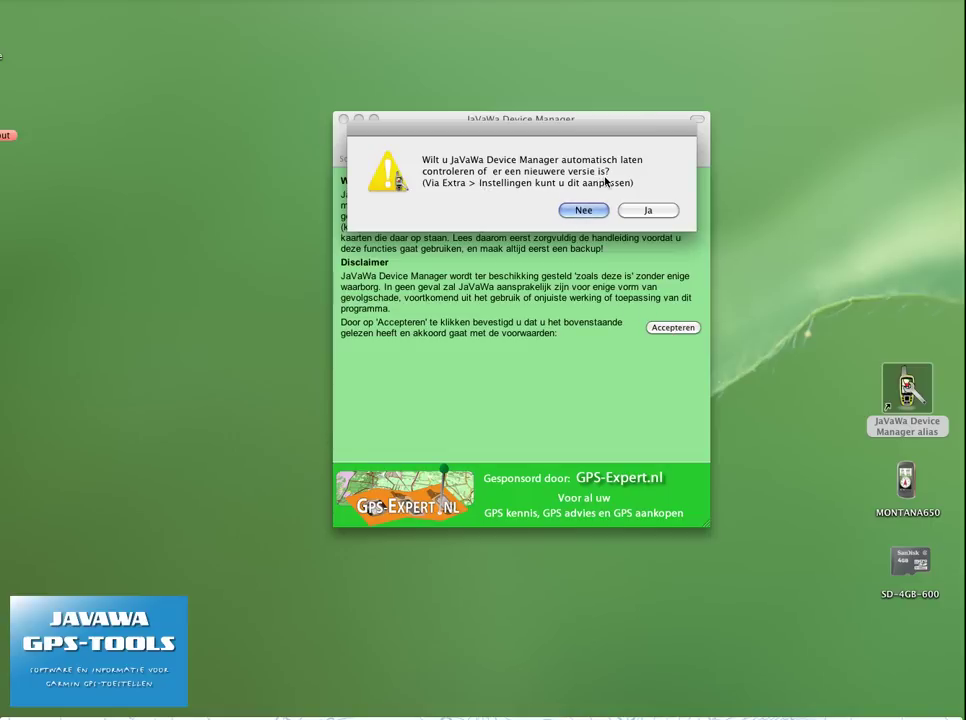
left_click(649, 210)
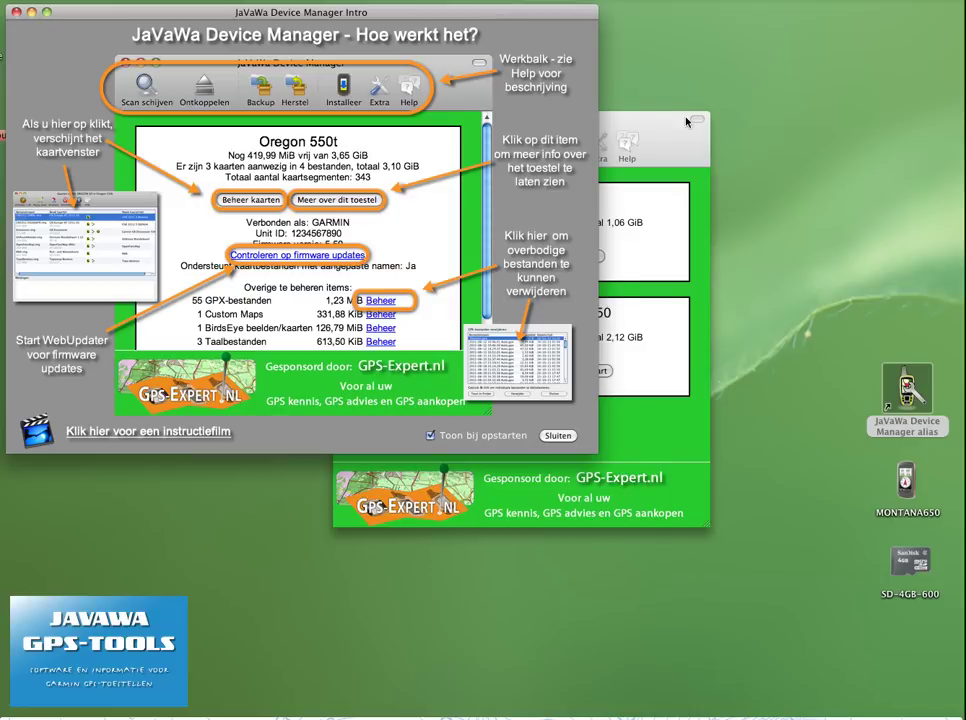
- Move the device manager's main window clear of the intro window and expand the extra information for the Montana 650
left_click_drag(686, 121, 818, 281)
left_click(580, 83)
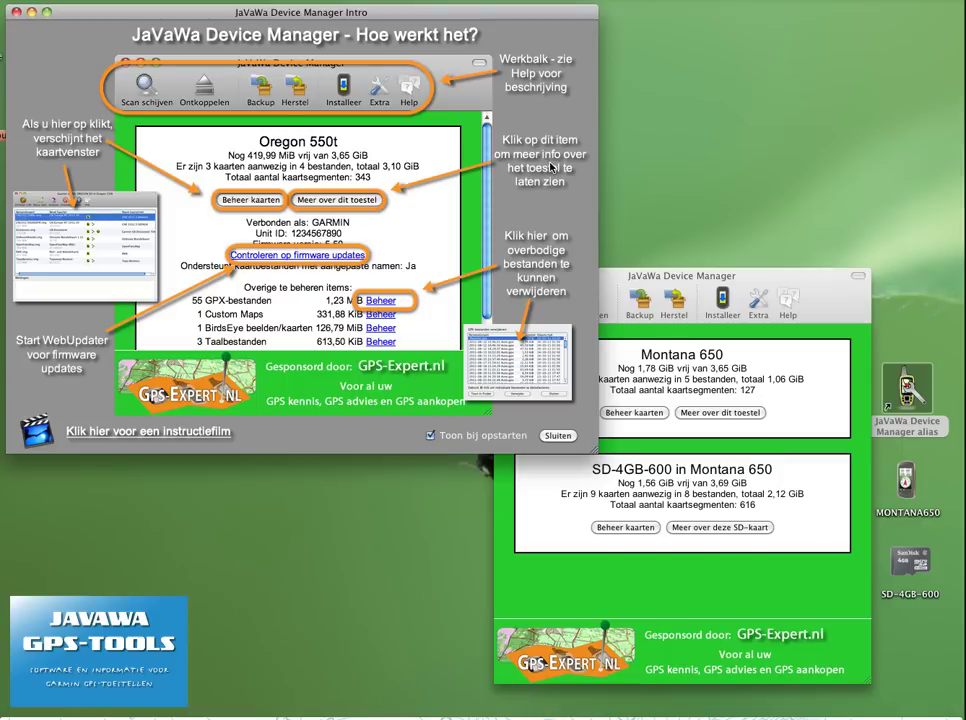
left_click(712, 417)
left_click(712, 414)
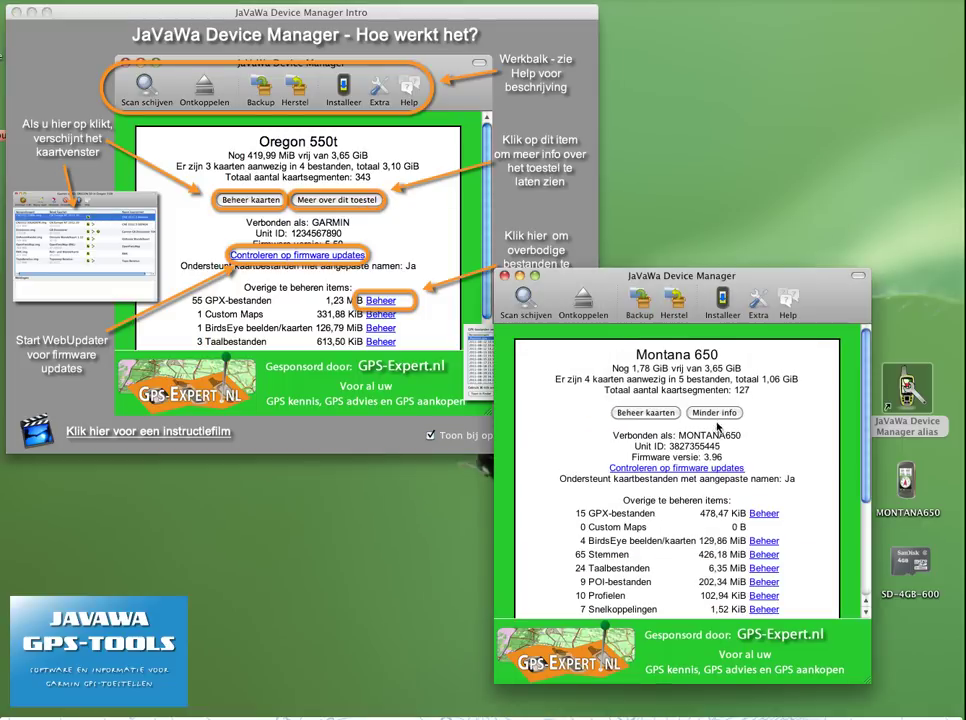
scroll(725, 425, "down", 5)
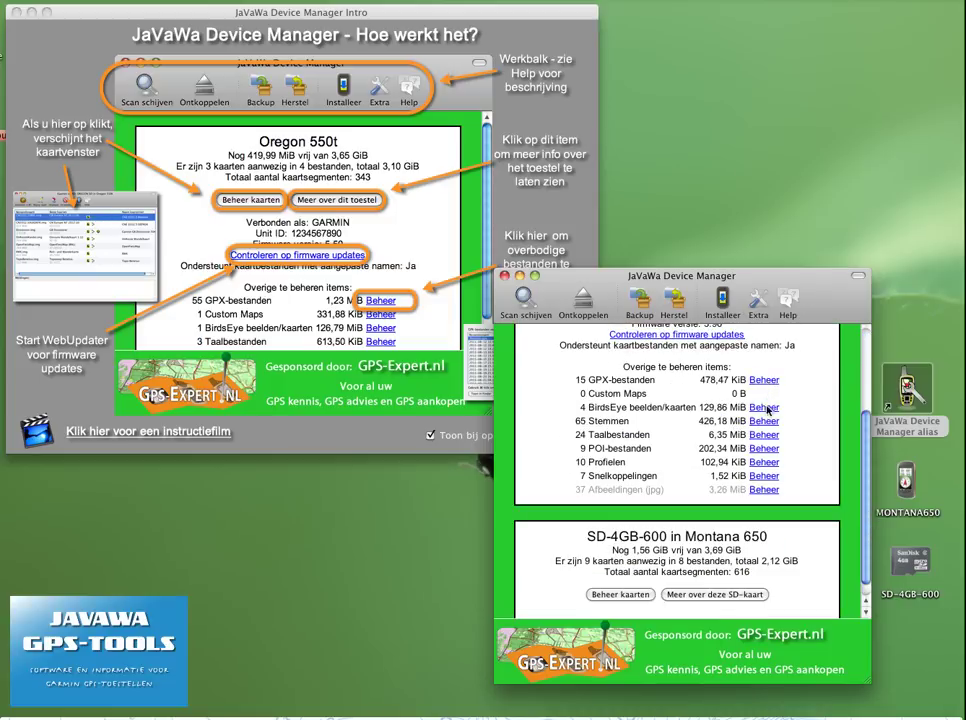
left_click(766, 435)
left_click(525, 258)
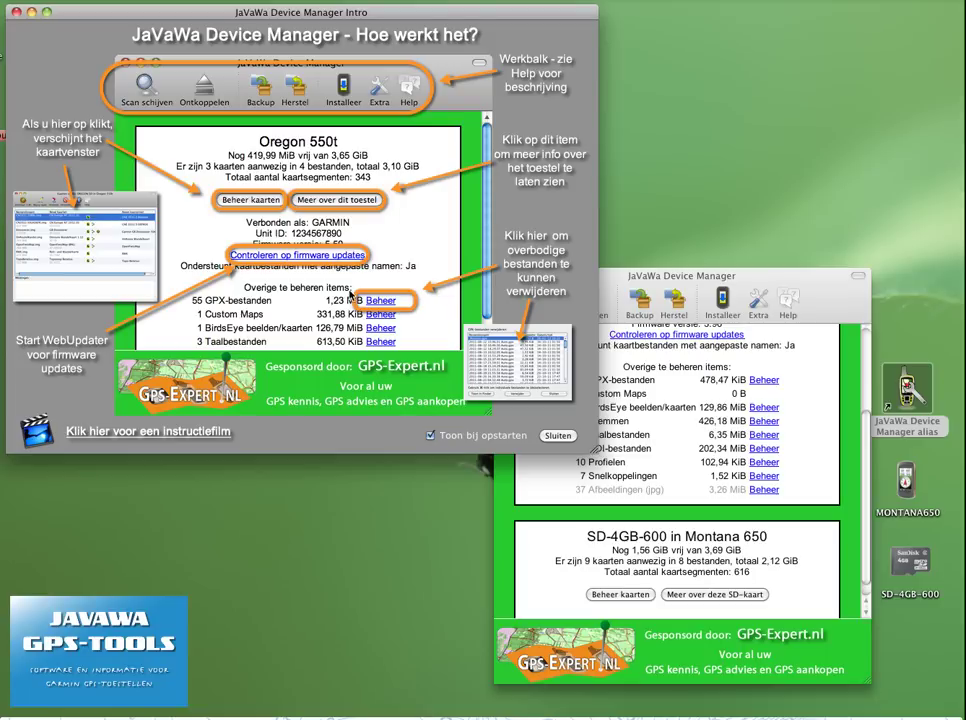
left_click(833, 375)
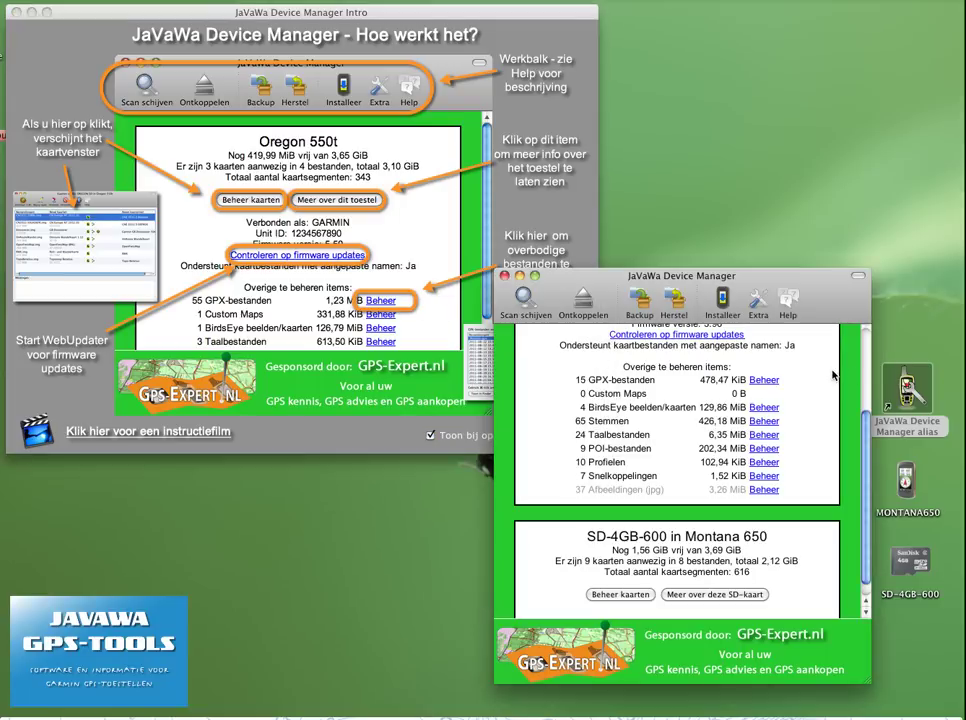
- Delete the file Track1.gpx from the Montana 650's GPX files, dismissing the tip and confirming the deletion
left_click(764, 381)
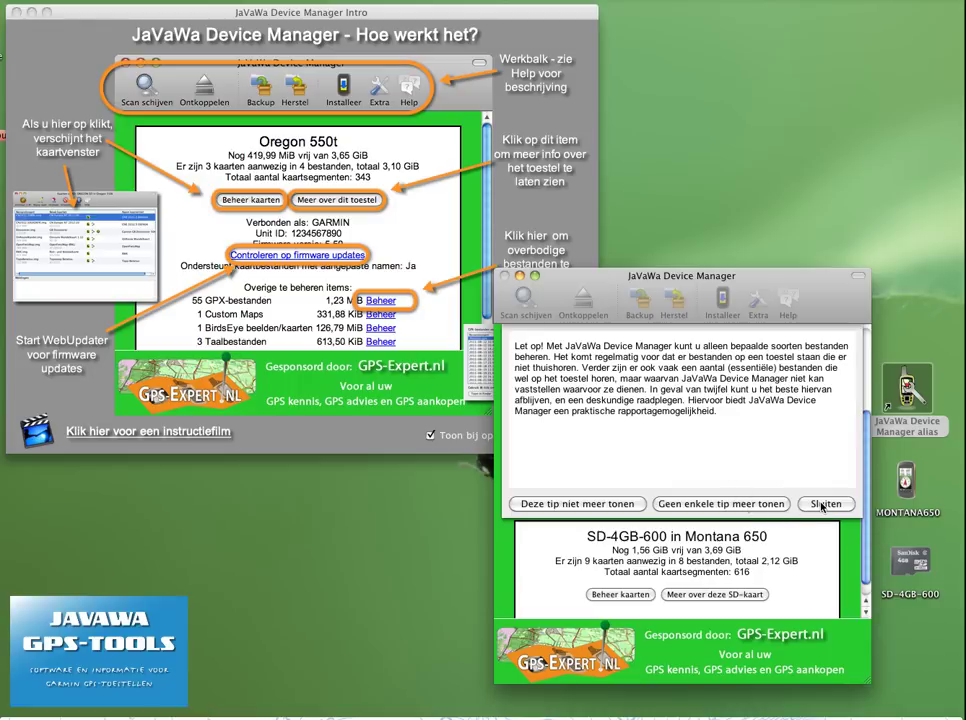
left_click(824, 504)
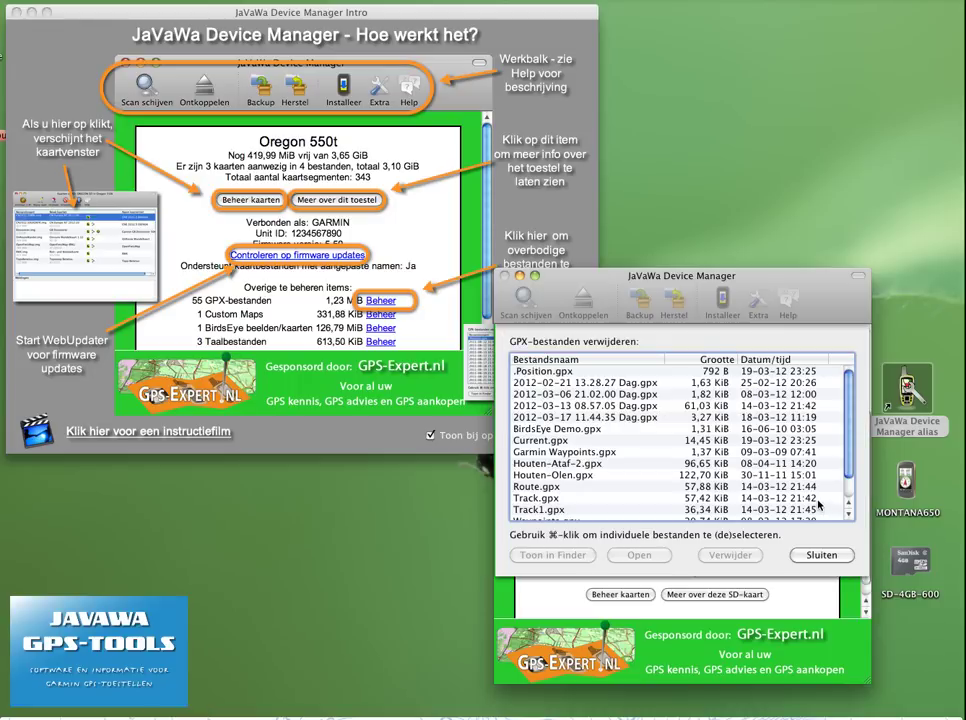
scroll(705, 404, "down", 3)
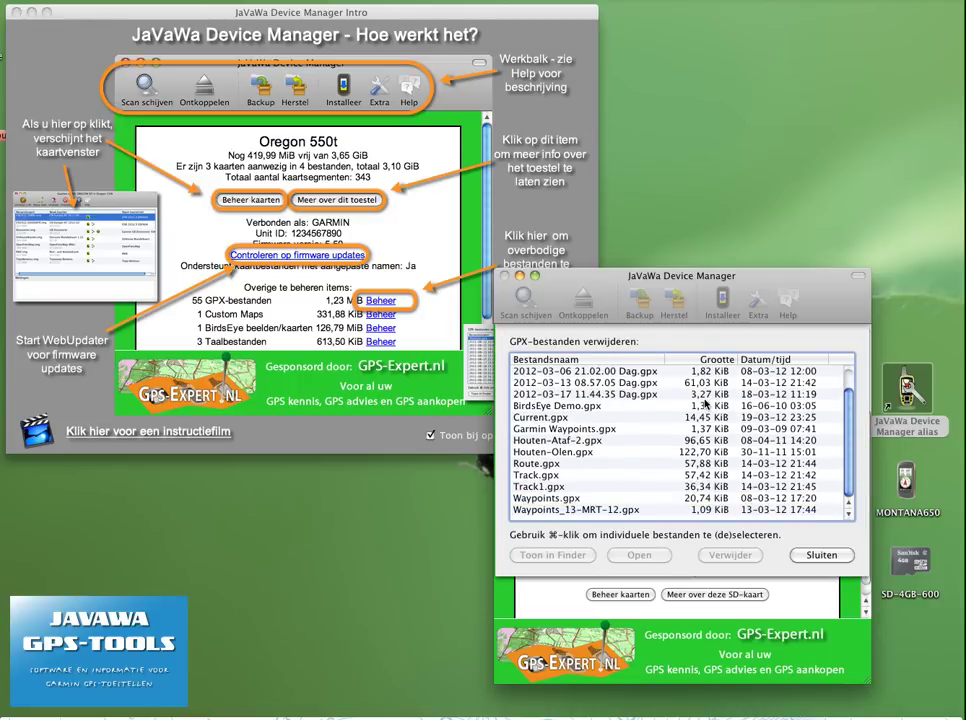
left_click(617, 488)
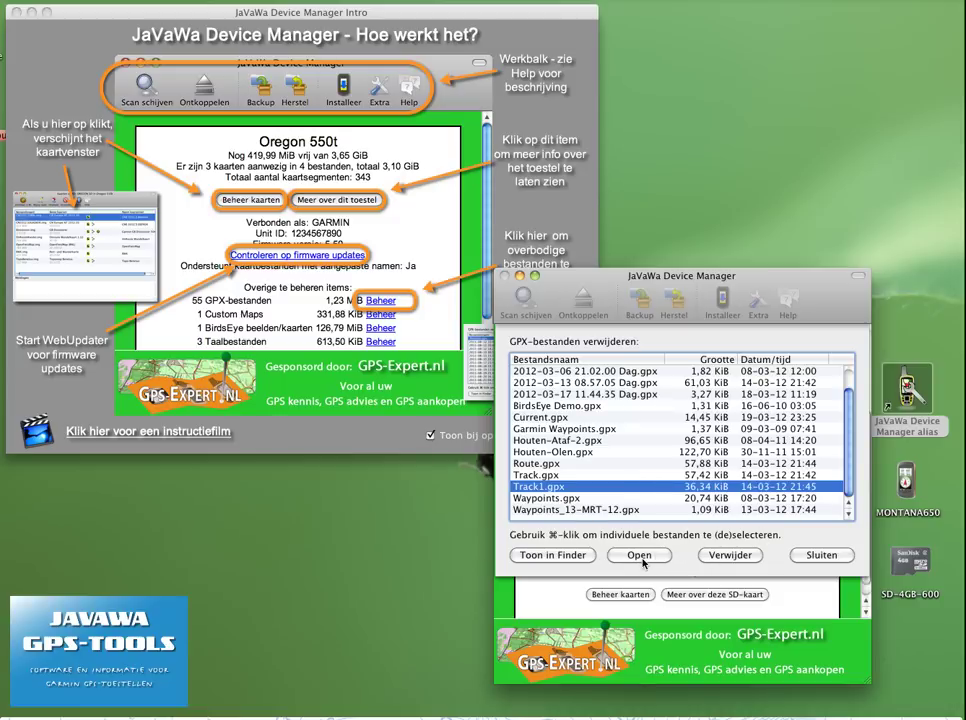
left_click(748, 556)
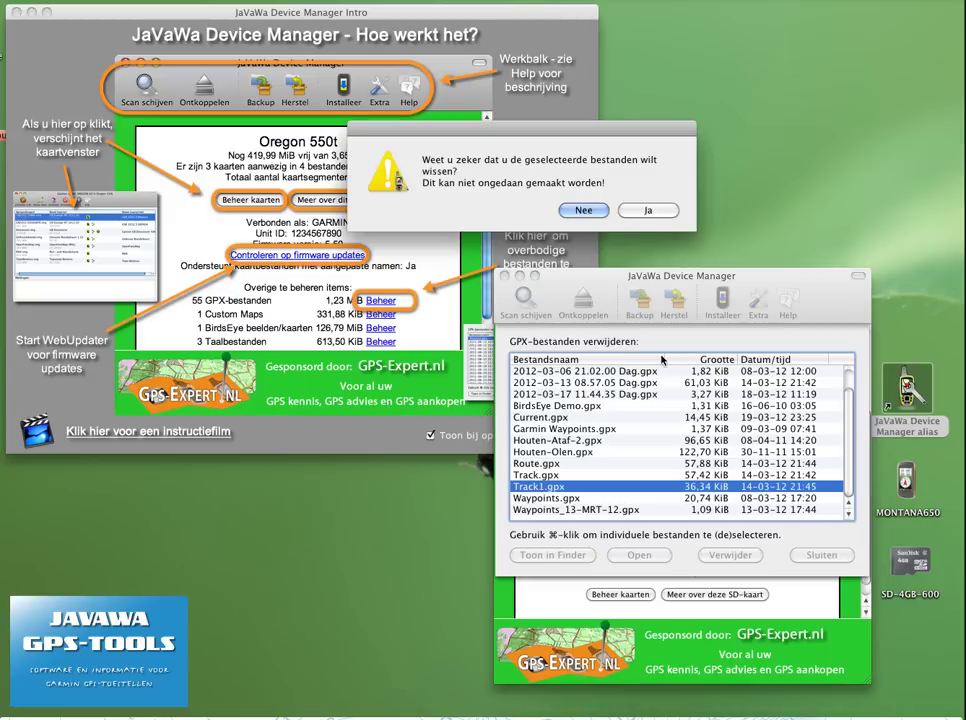
left_click(675, 213)
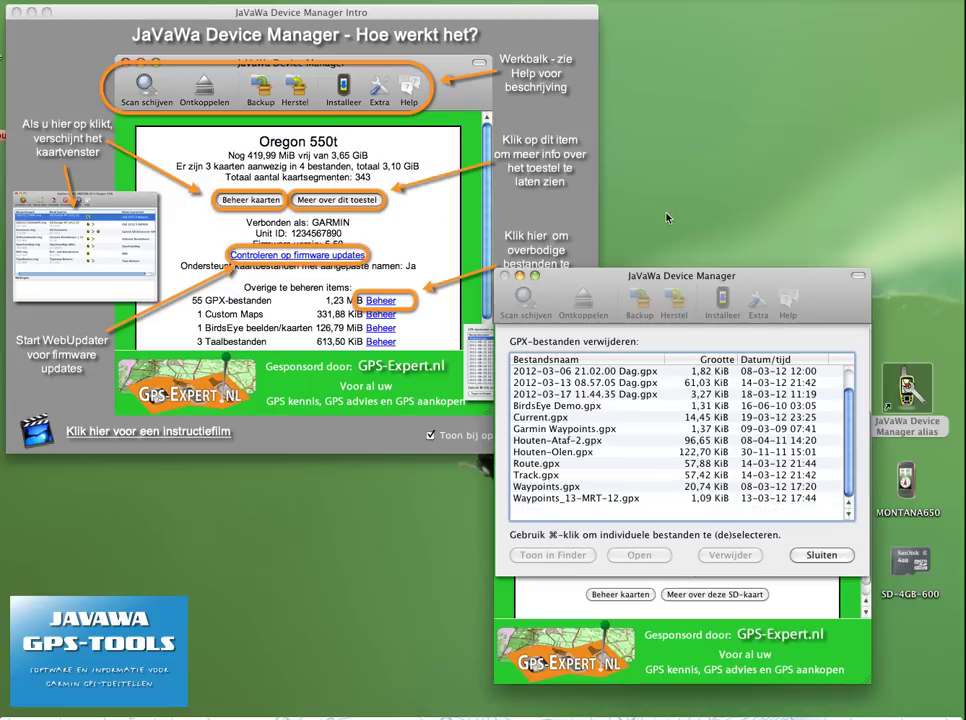
left_click(821, 555)
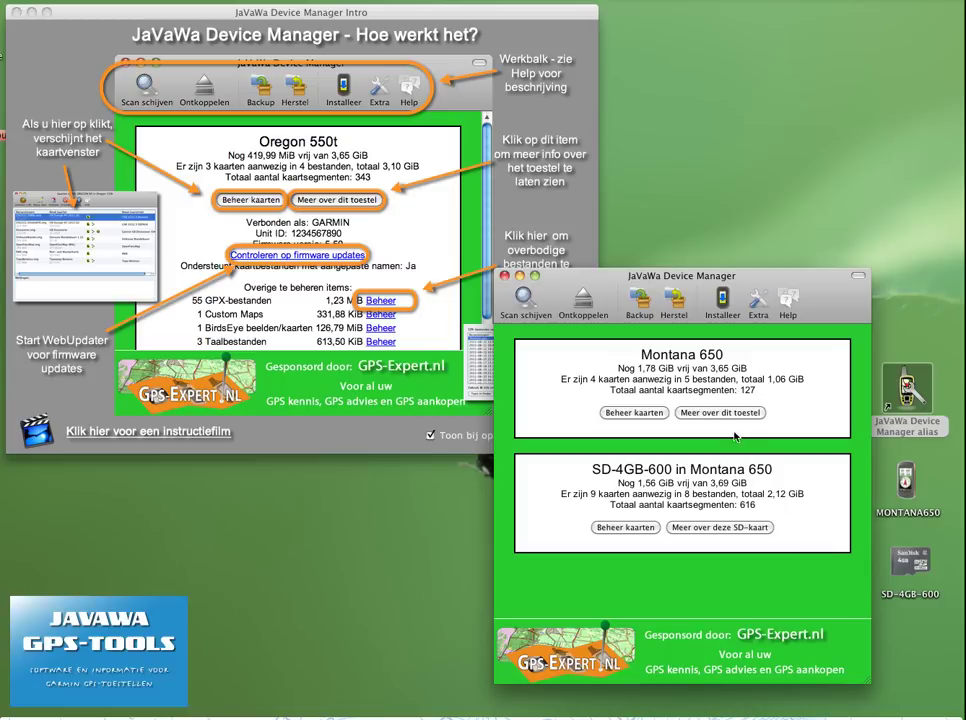
- Expand the extra information for the SD-4GB-600 card and for the Montana 650
left_click(712, 545)
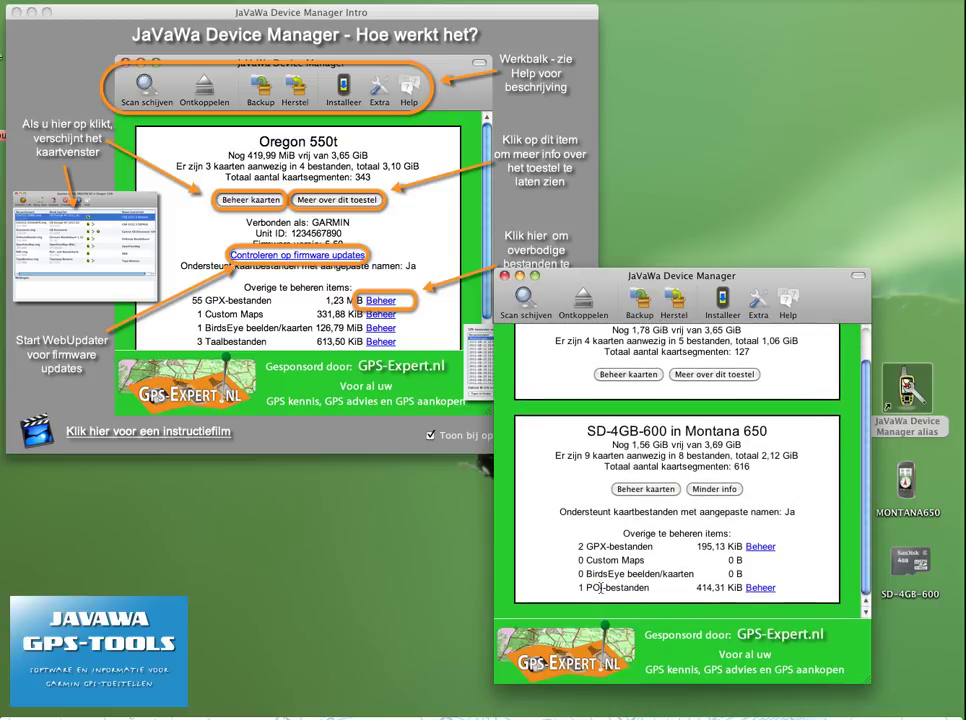
scroll(613, 552, "up", 2)
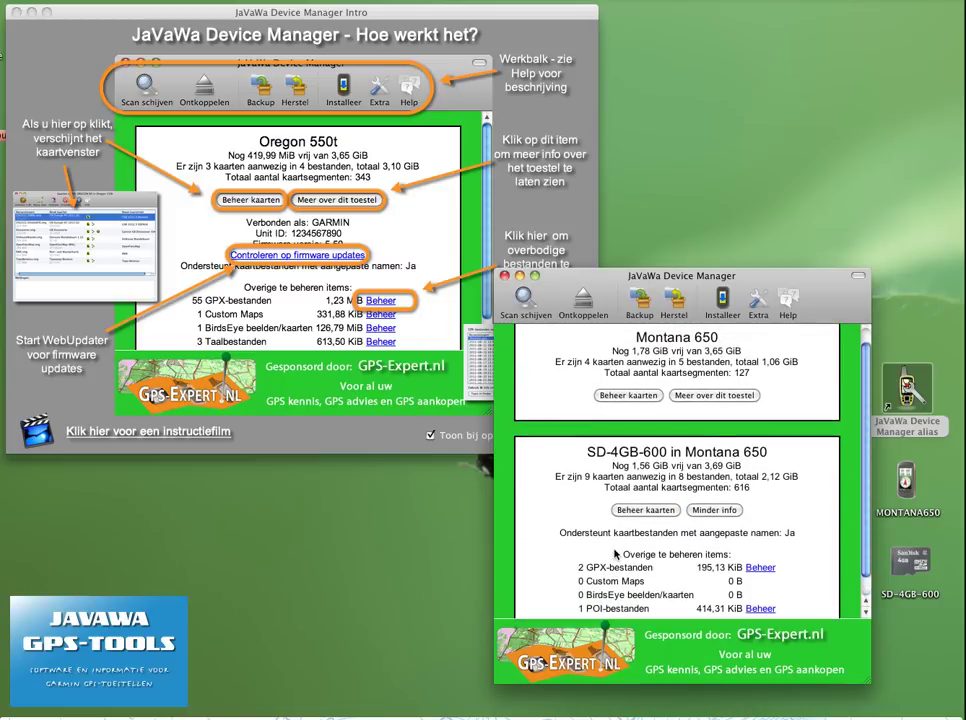
left_click(714, 396)
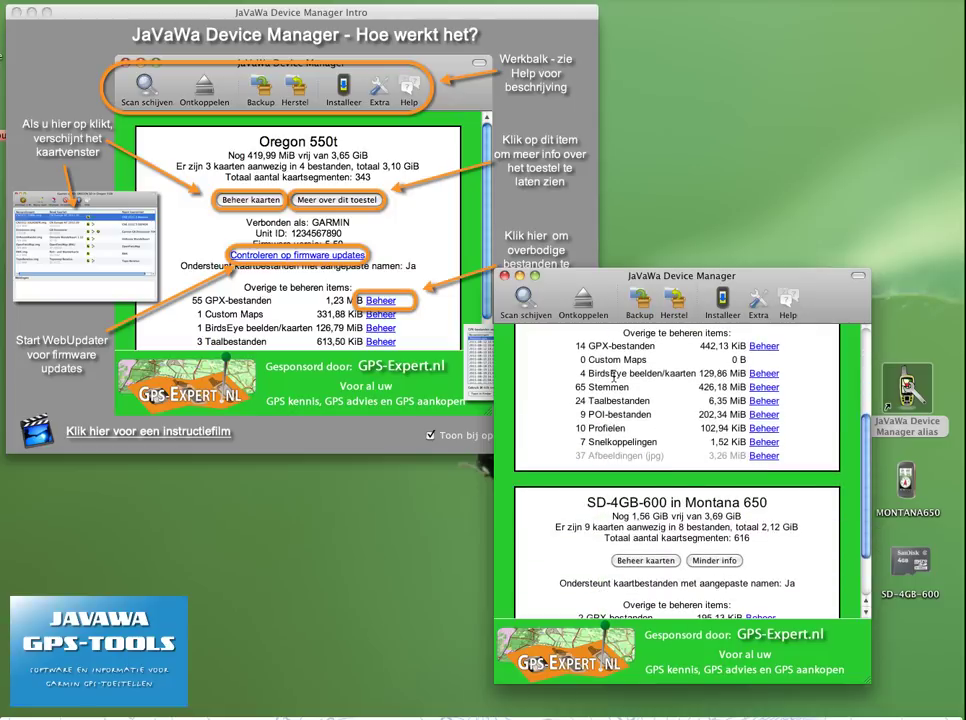
- Delete Amsterdam West.jnx from the Montana 650's BirdsEye images, dismissing the tip and confirming the deletion
left_click(764, 373)
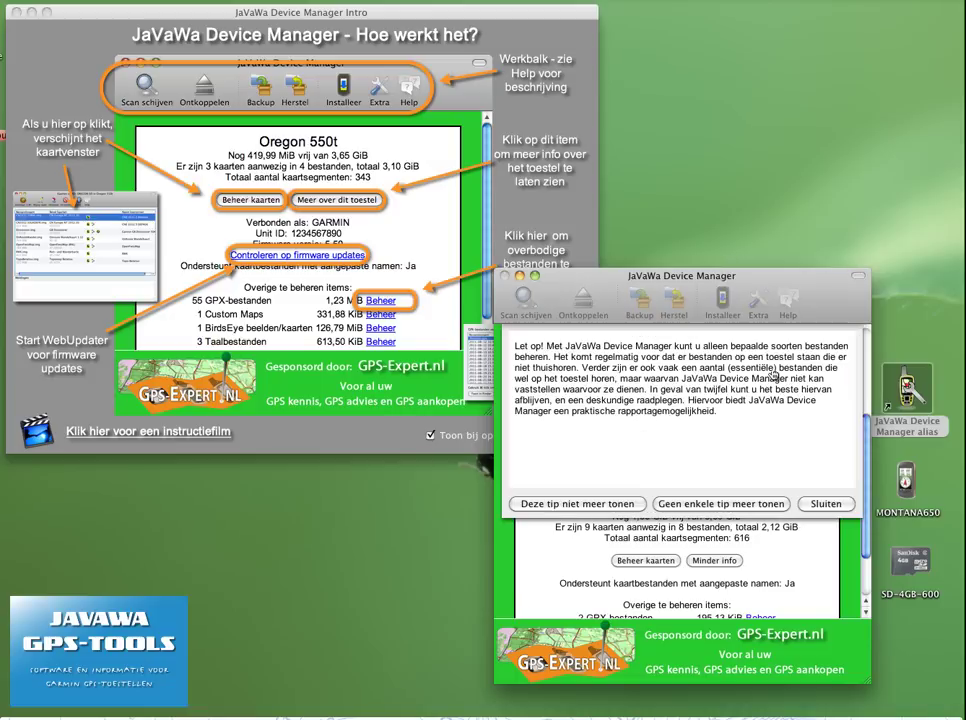
left_click(824, 505)
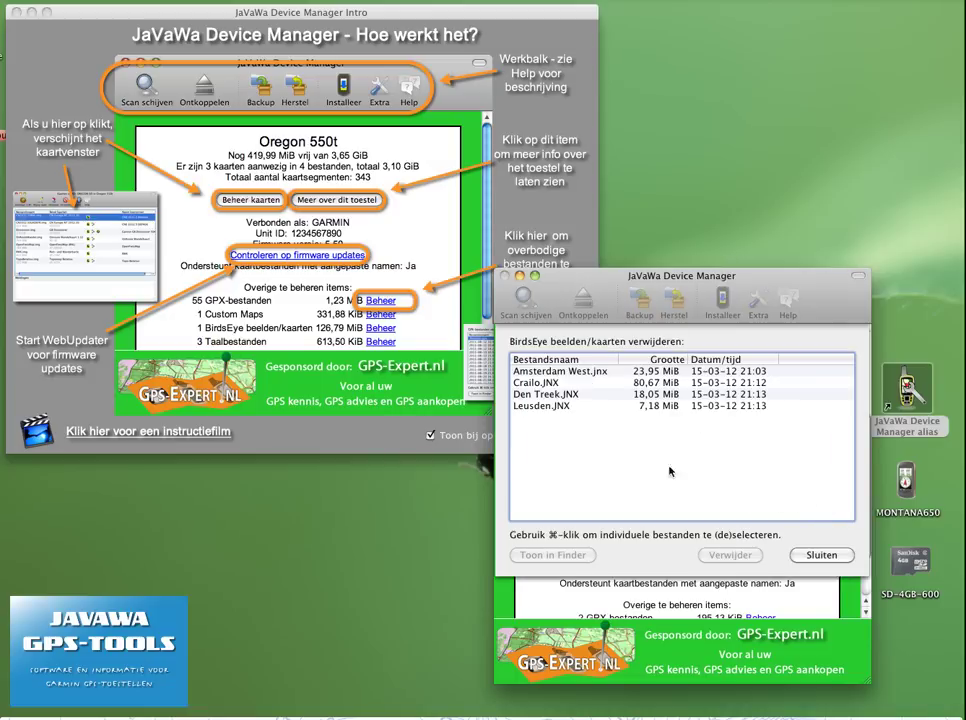
left_click(618, 373)
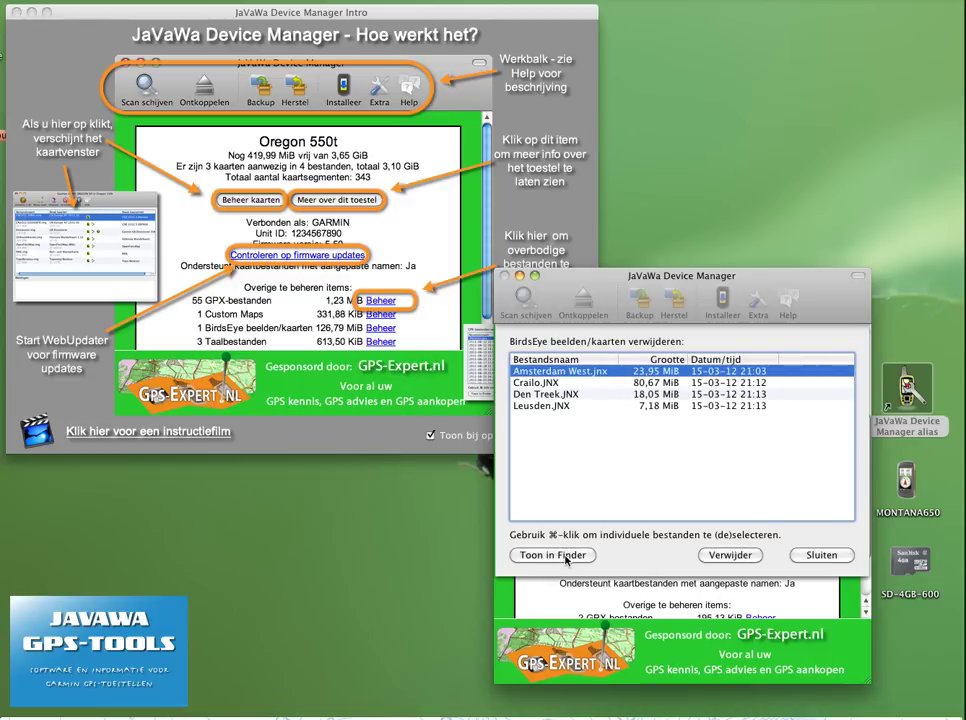
left_click(742, 560)
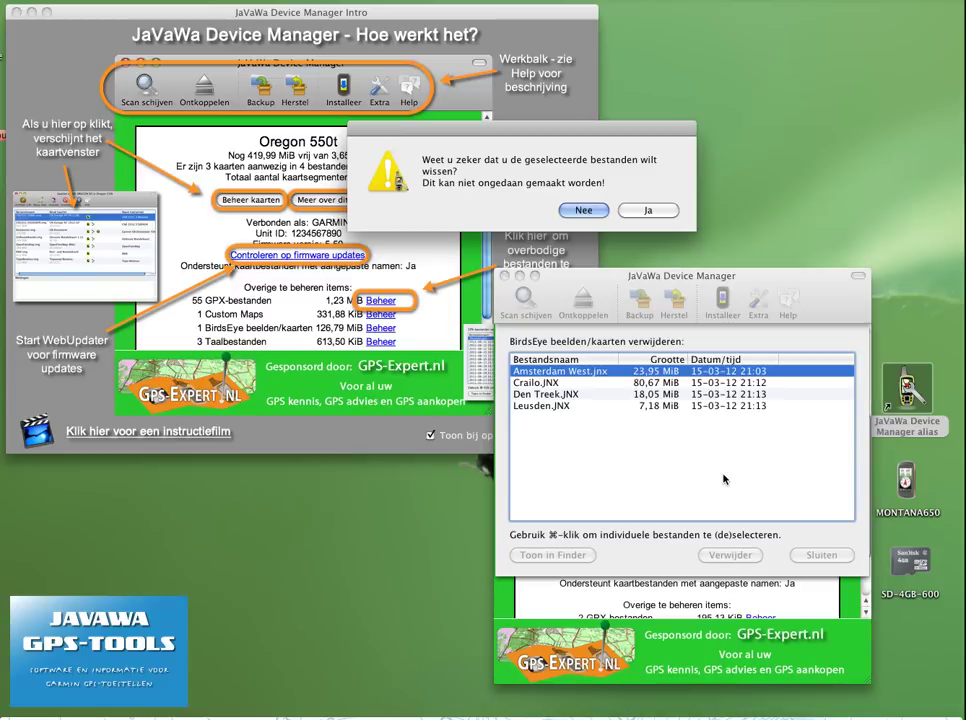
left_click(648, 211)
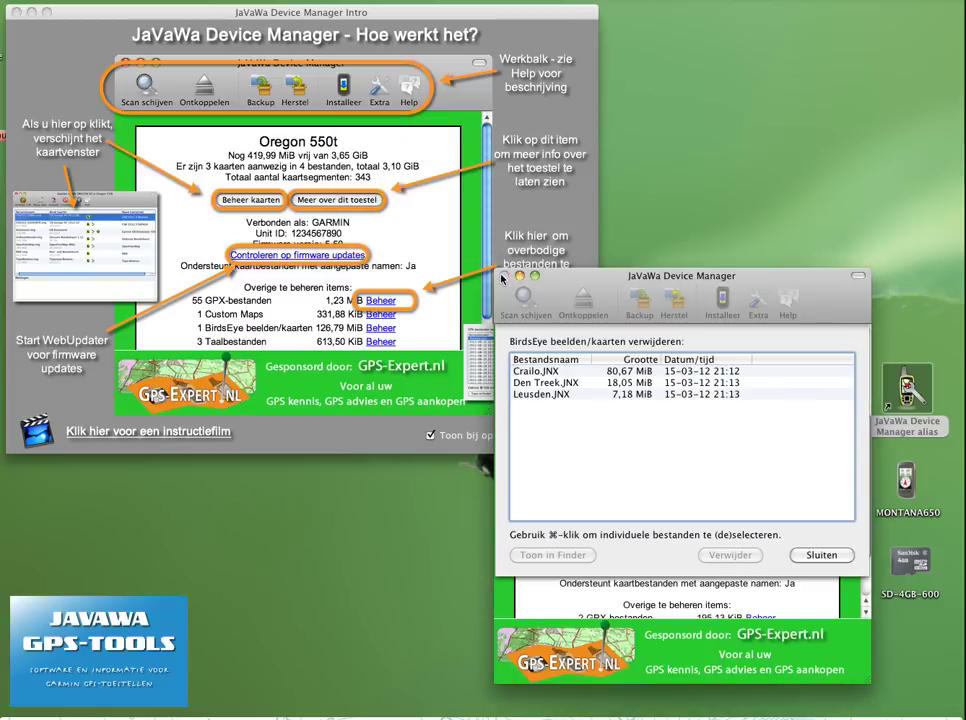
left_click(819, 555)
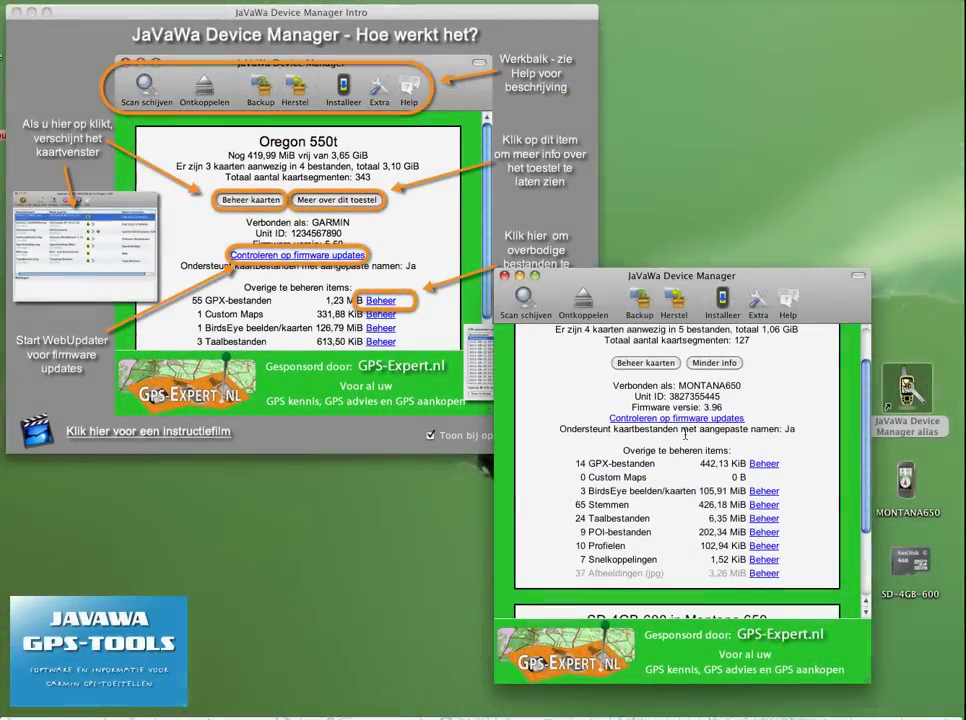
- Check the Montana 650 for firmware updates in Garmin WebUpdater, then close it and collapse the device's extra information
left_click(688, 419)
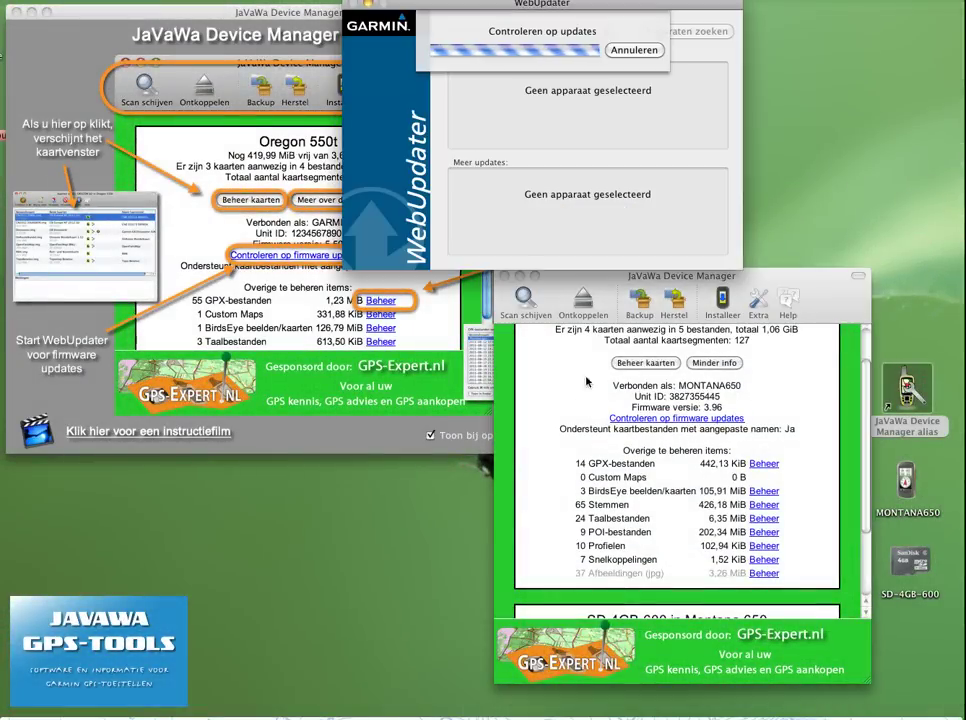
left_click_drag(664, 7, 721, 43)
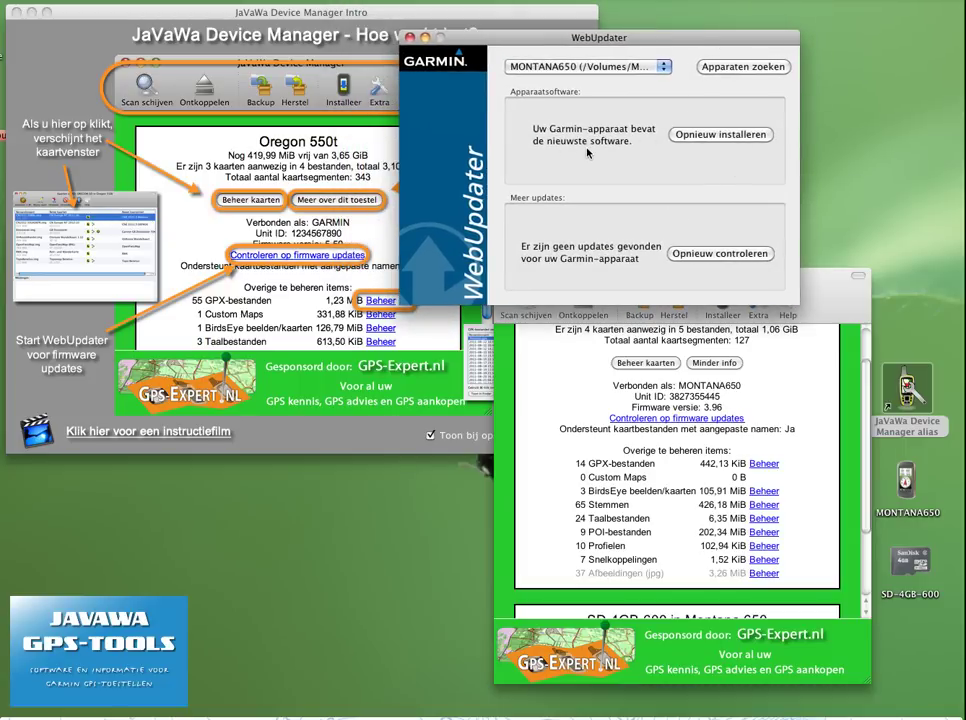
left_click(410, 38)
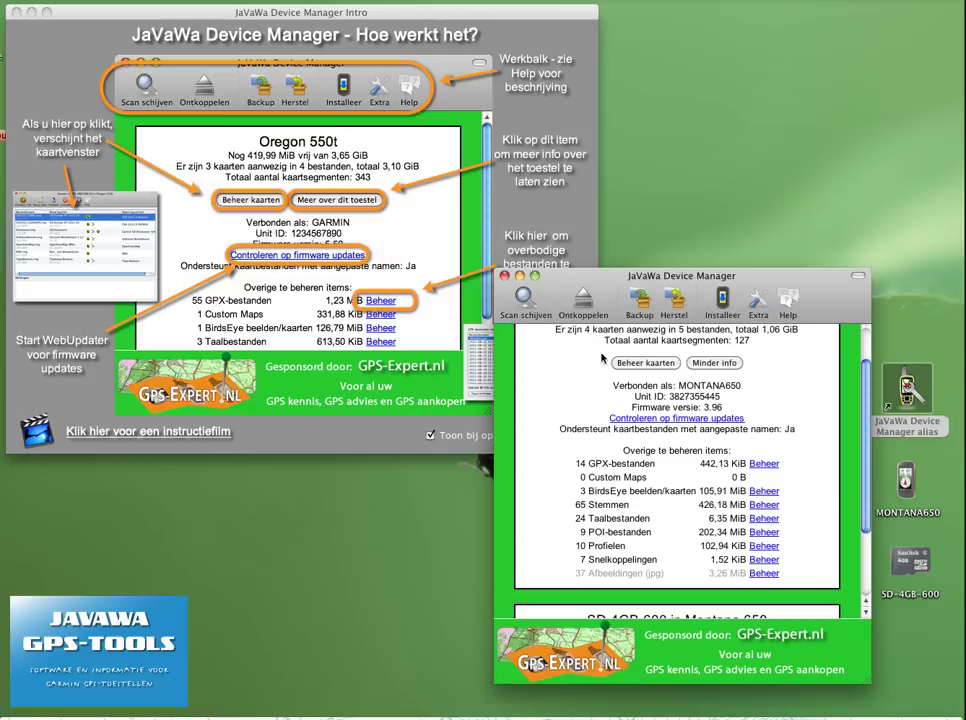
left_click(725, 366)
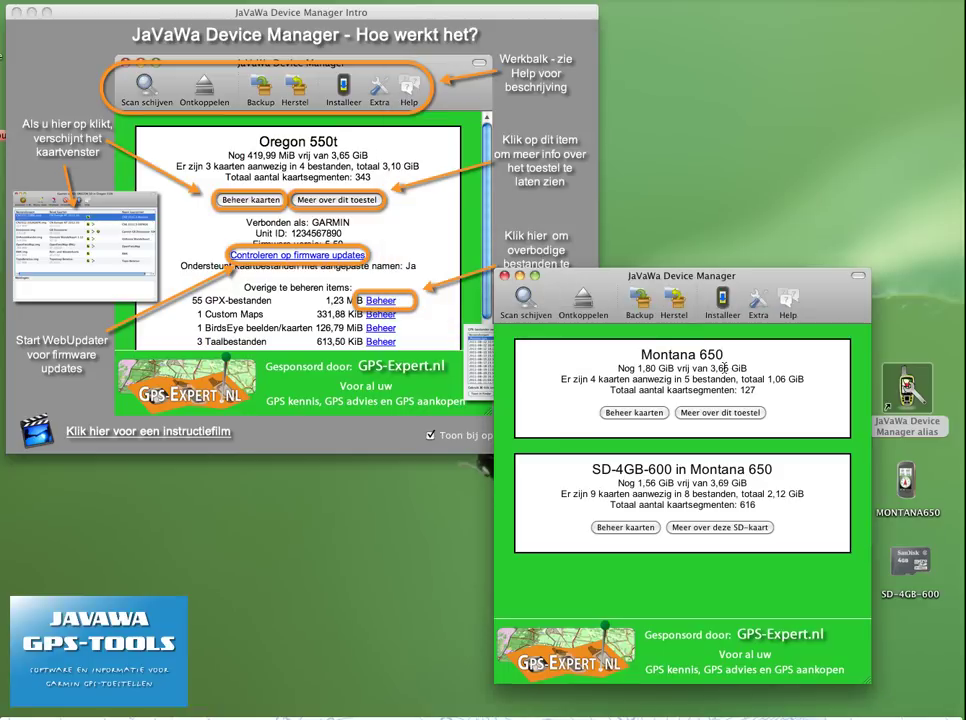
- Open the map management window of the Montana 650 and widen it to show the full map set names
left_click(370, 432)
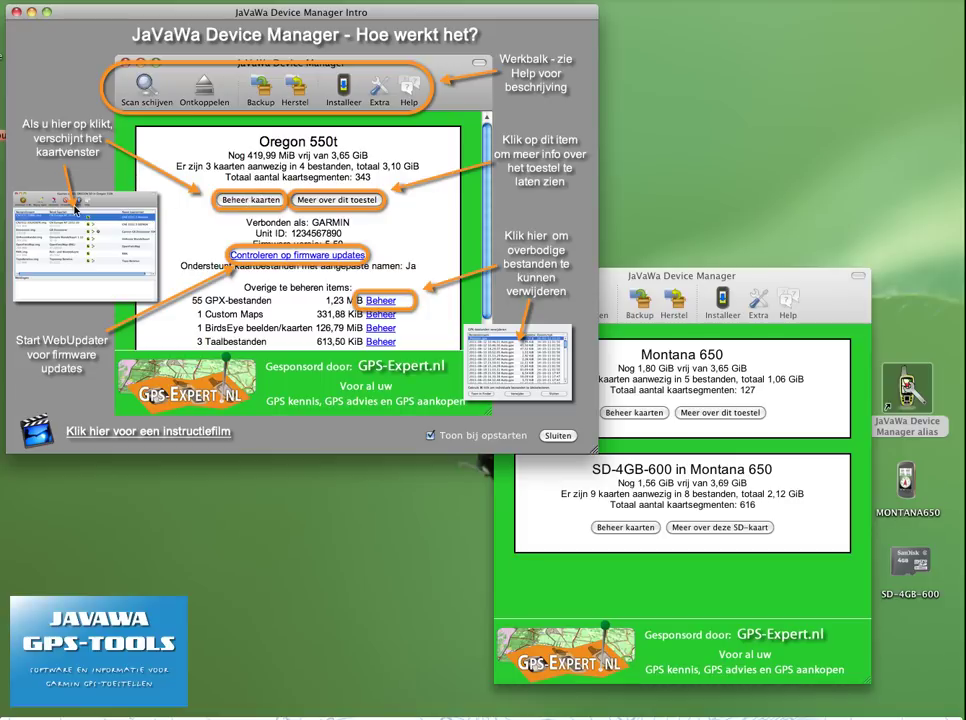
left_click(675, 271)
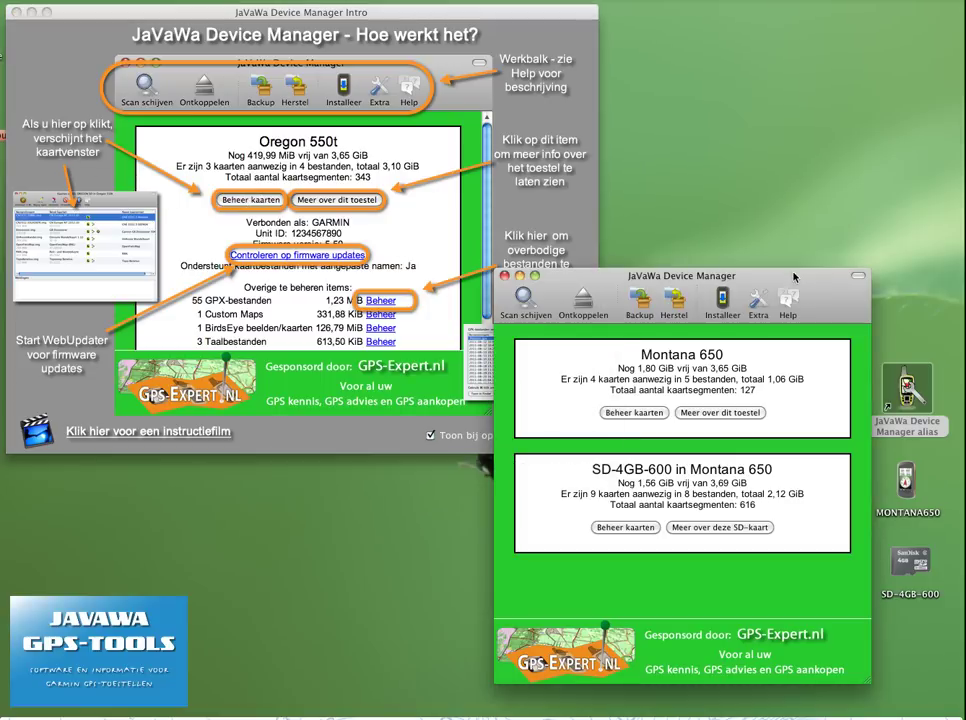
left_click(645, 414)
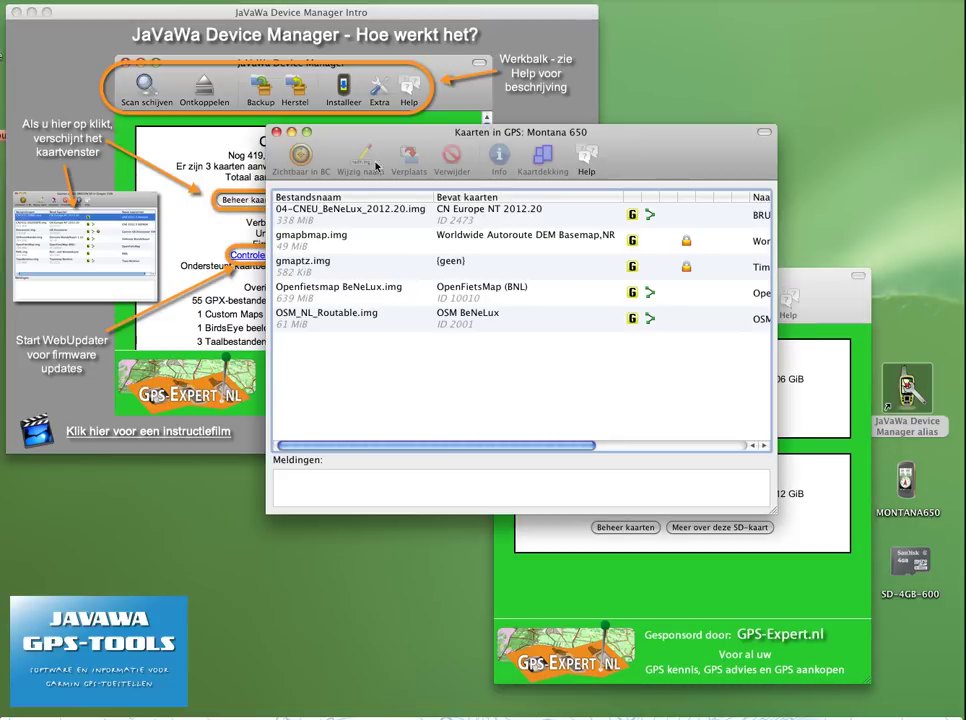
left_click_drag(286, 131, 139, 119)
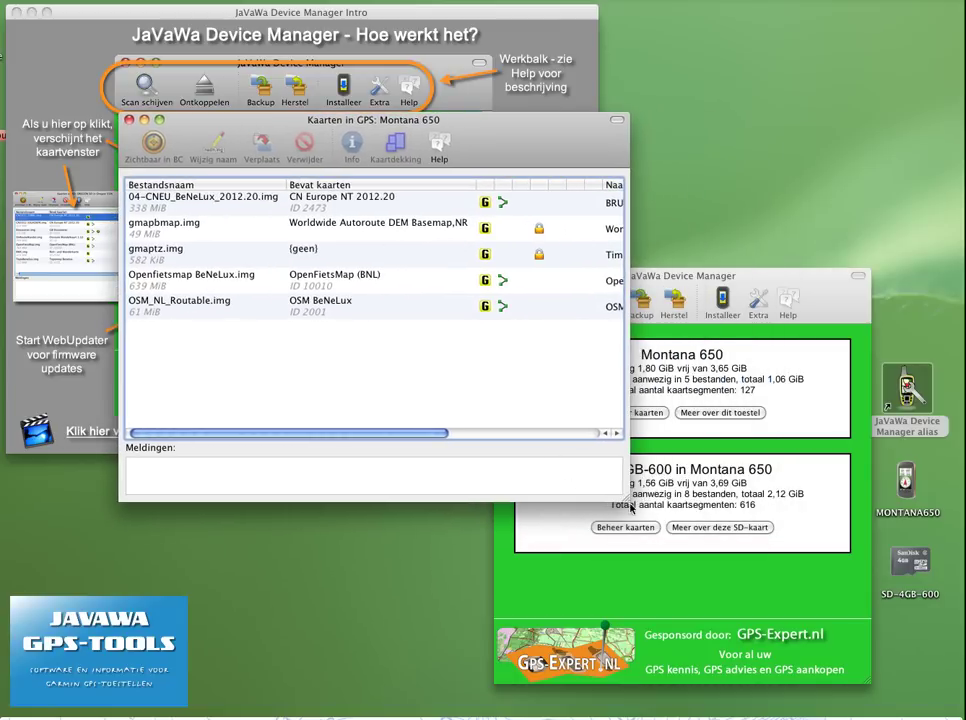
left_click_drag(626, 500, 870, 500)
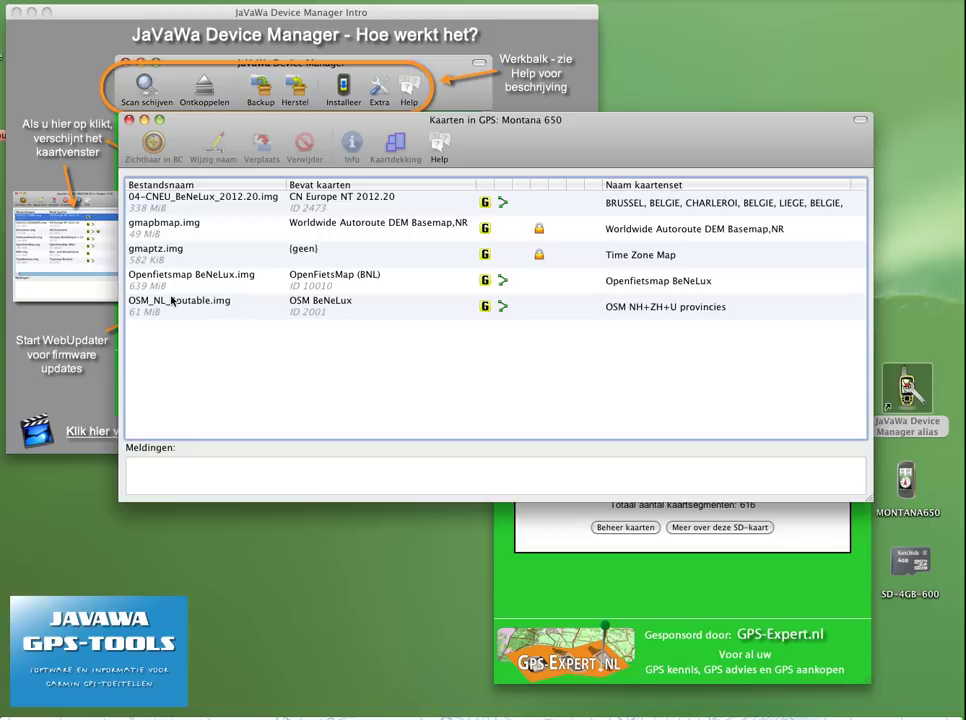
- Review the suggested BaseCamp names for OSM_NL_Routable.img, dismissing the tip and cancelling the rename
left_click(194, 306)
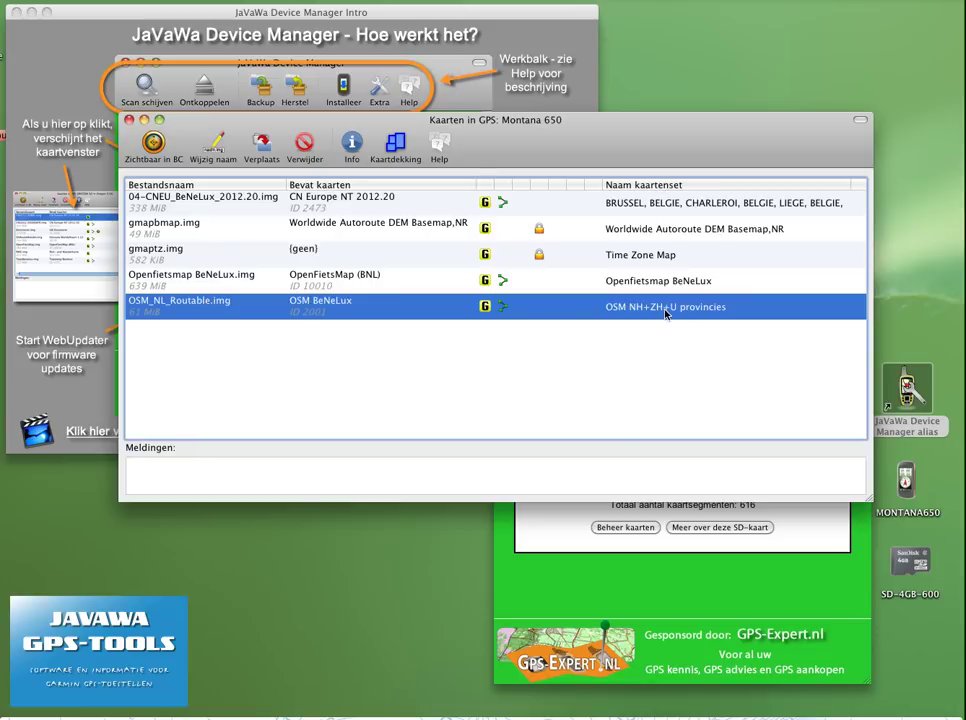
left_click(213, 150)
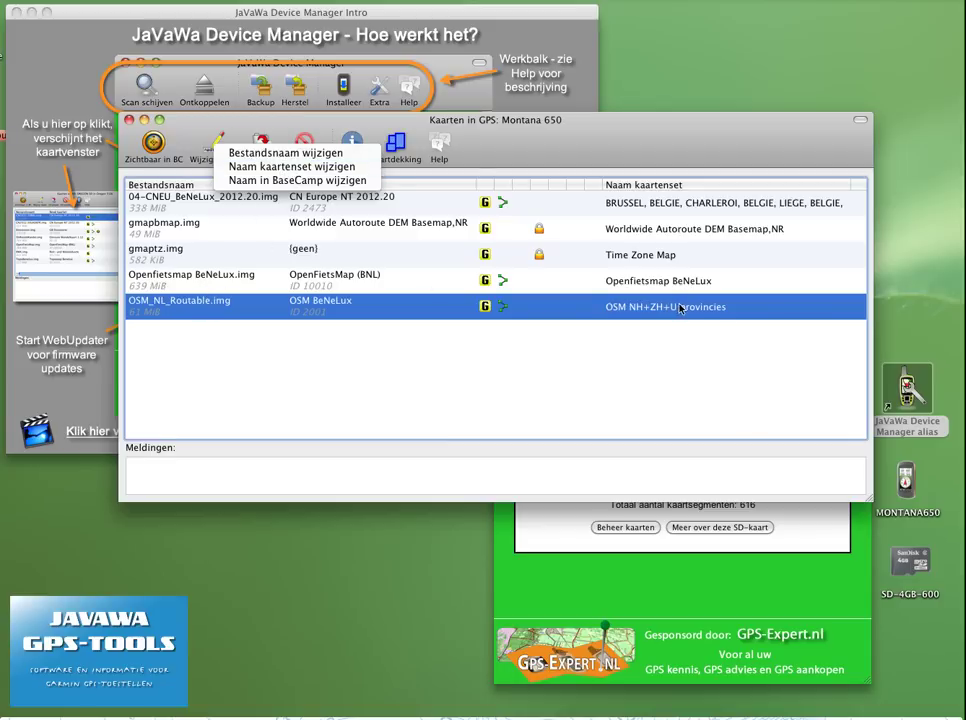
left_click(342, 181)
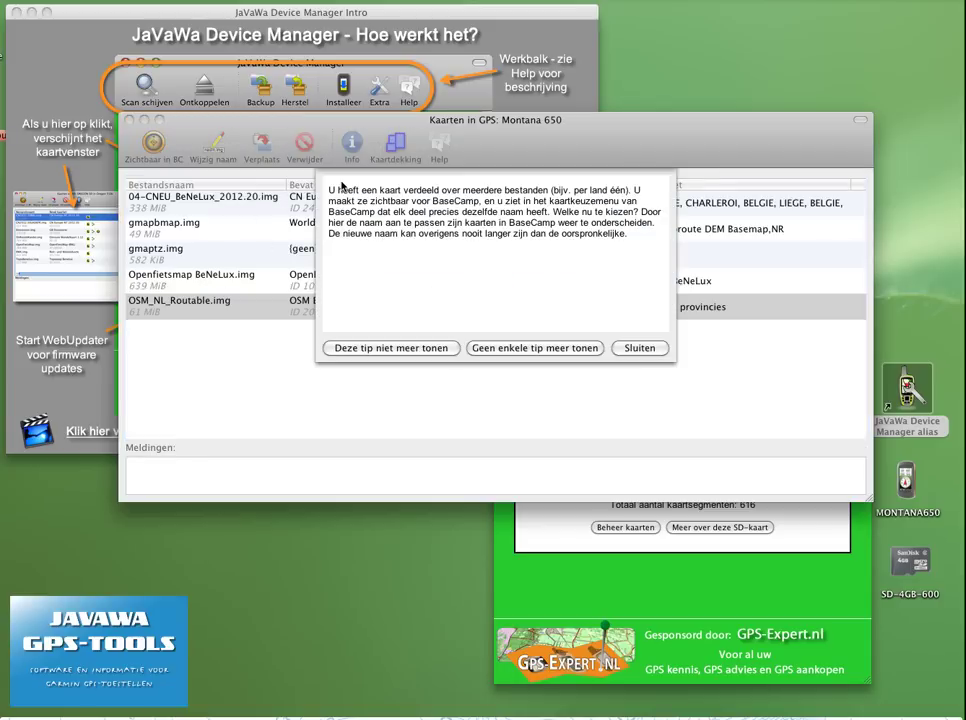
left_click(640, 349)
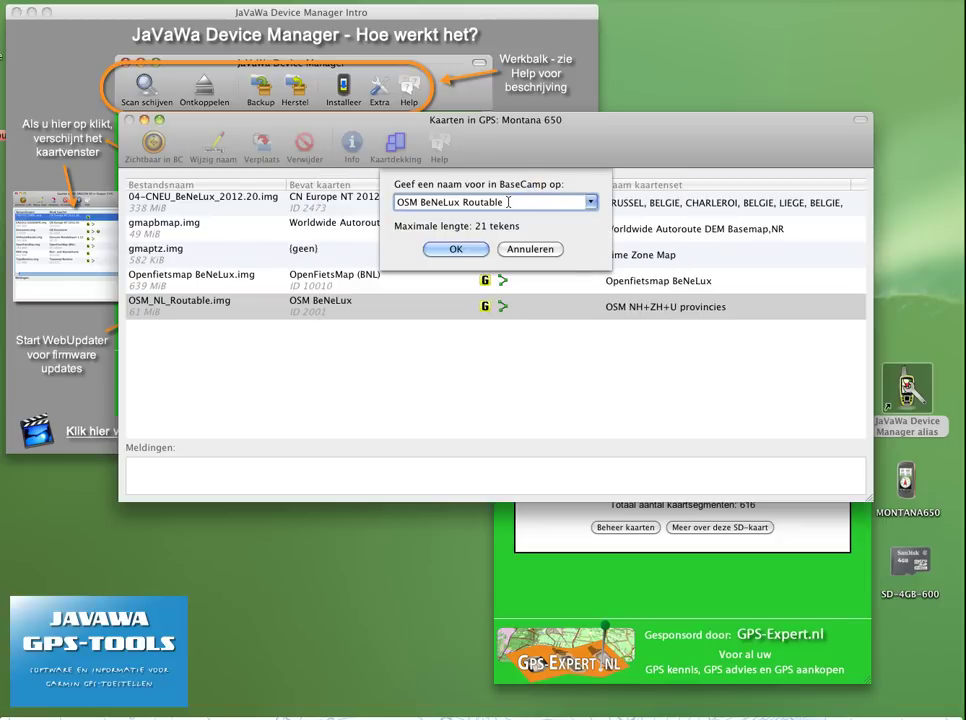
left_click(591, 202)
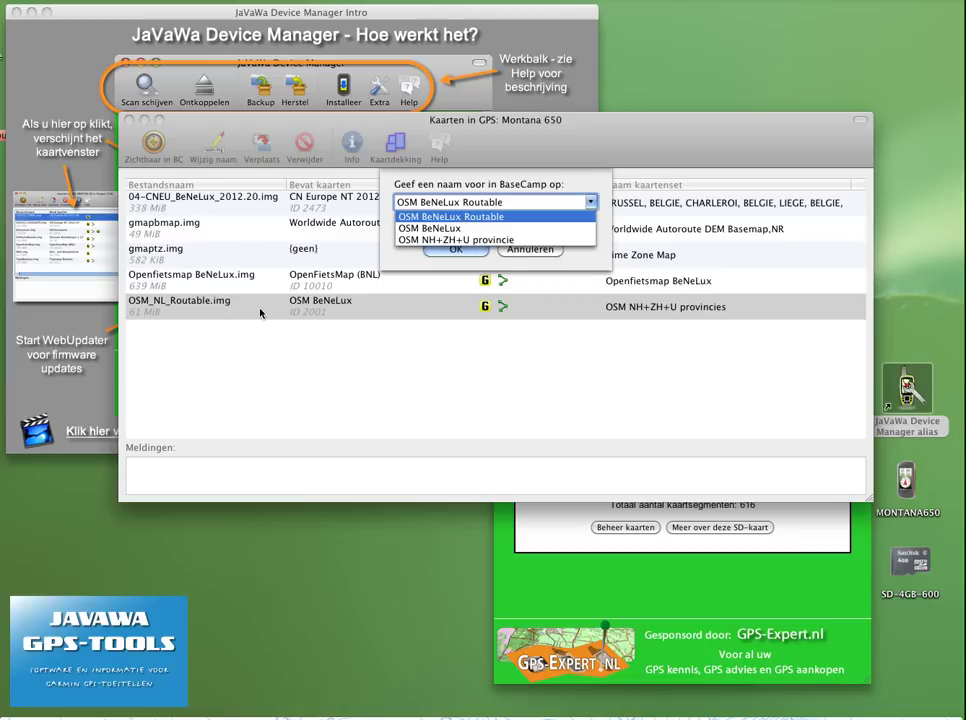
left_click(480, 217)
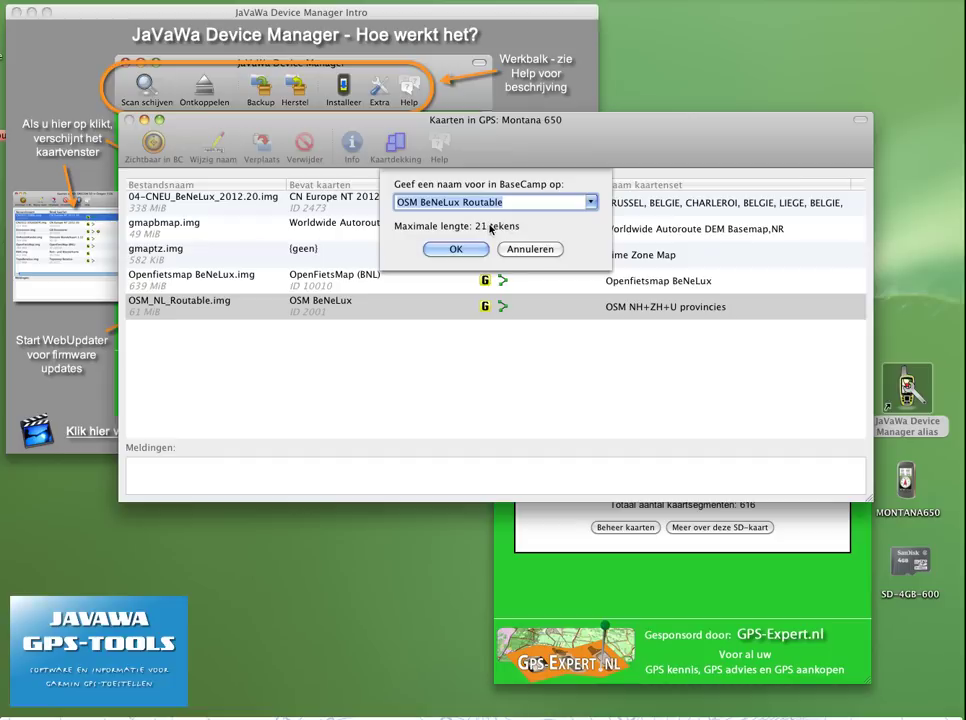
left_click(527, 249)
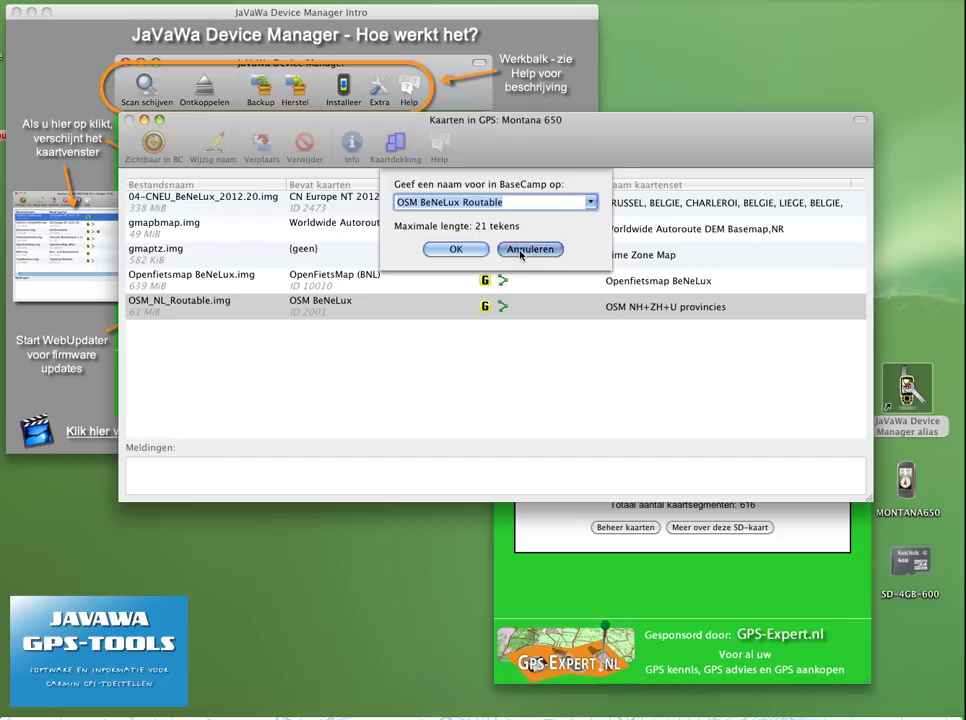
- Check the BaseCamp name and its maximum length for Openfietsmap BeNeLux.img, dismissing the tip and cancelling the rename
left_click(436, 284)
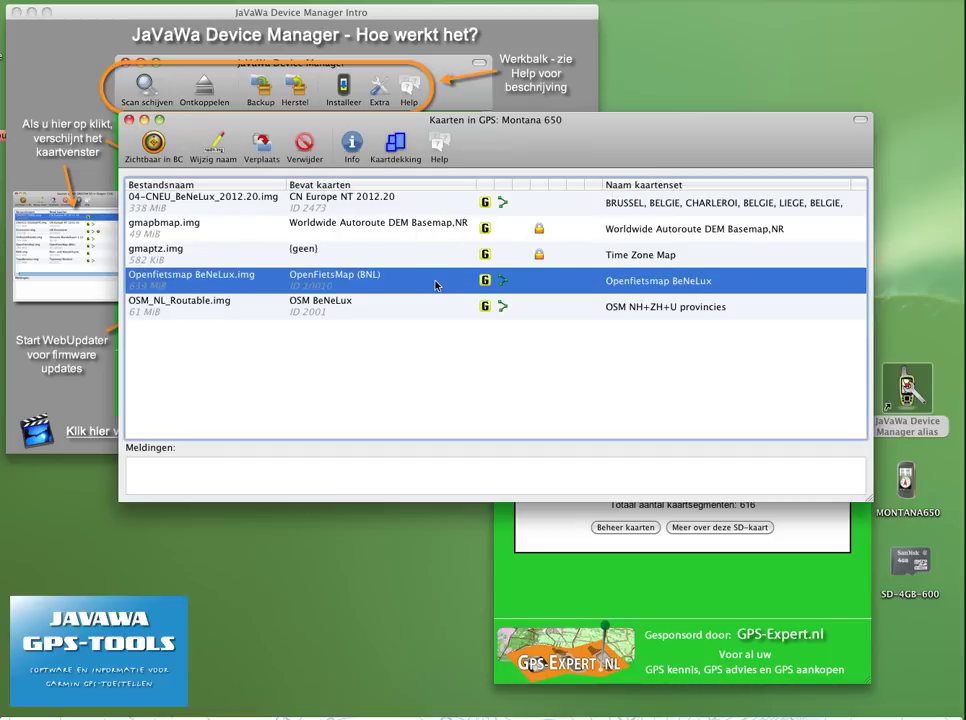
left_click(212, 148)
left_click(250, 193)
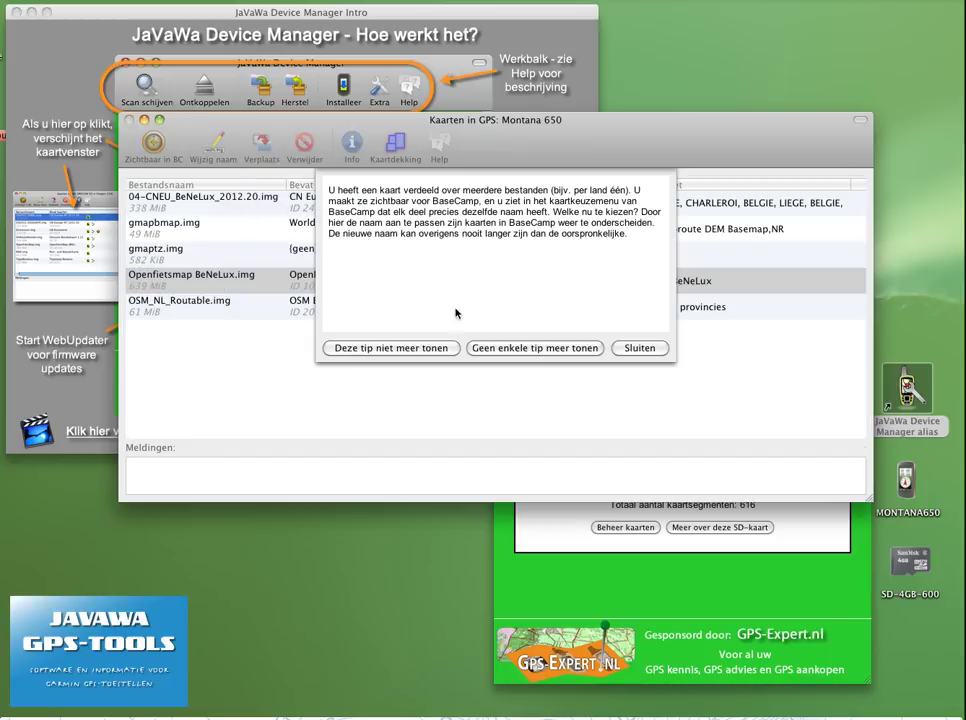
left_click(641, 349)
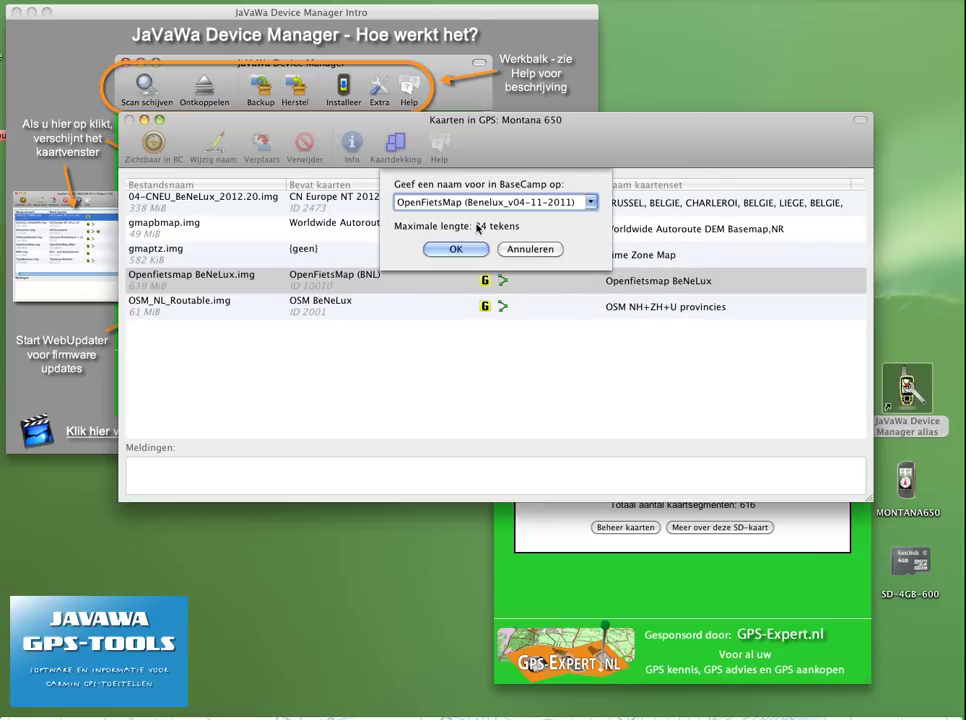
left_click(539, 251)
- Make OSM_NL_Routable.img visible in BaseCamp, dismissing the tip and confirming the visibility change
left_click(428, 308)
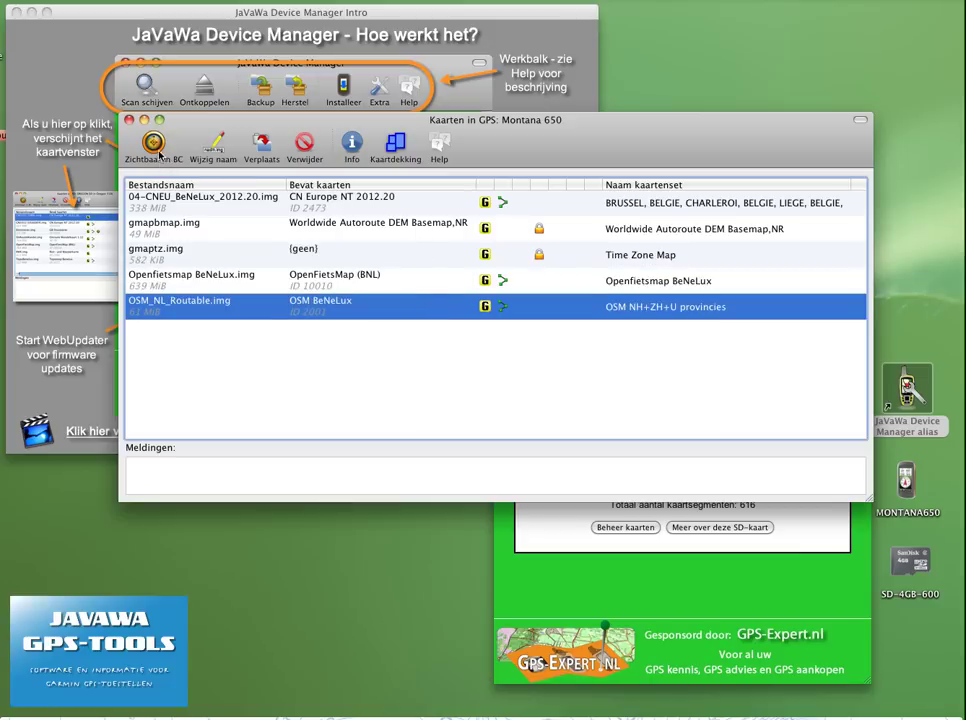
left_click(155, 151)
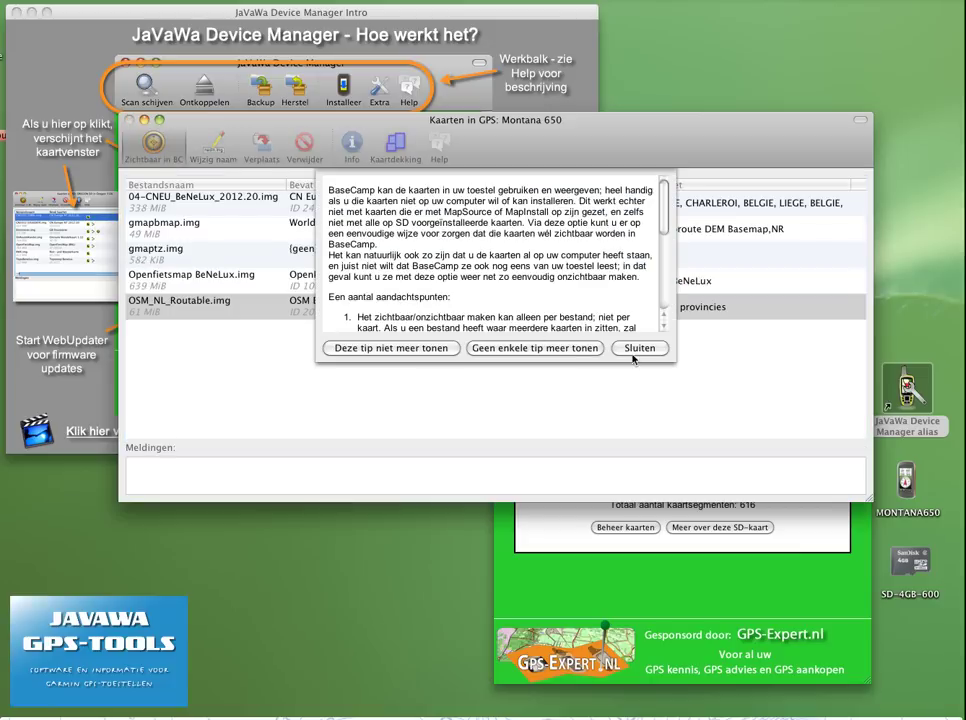
left_click(488, 348)
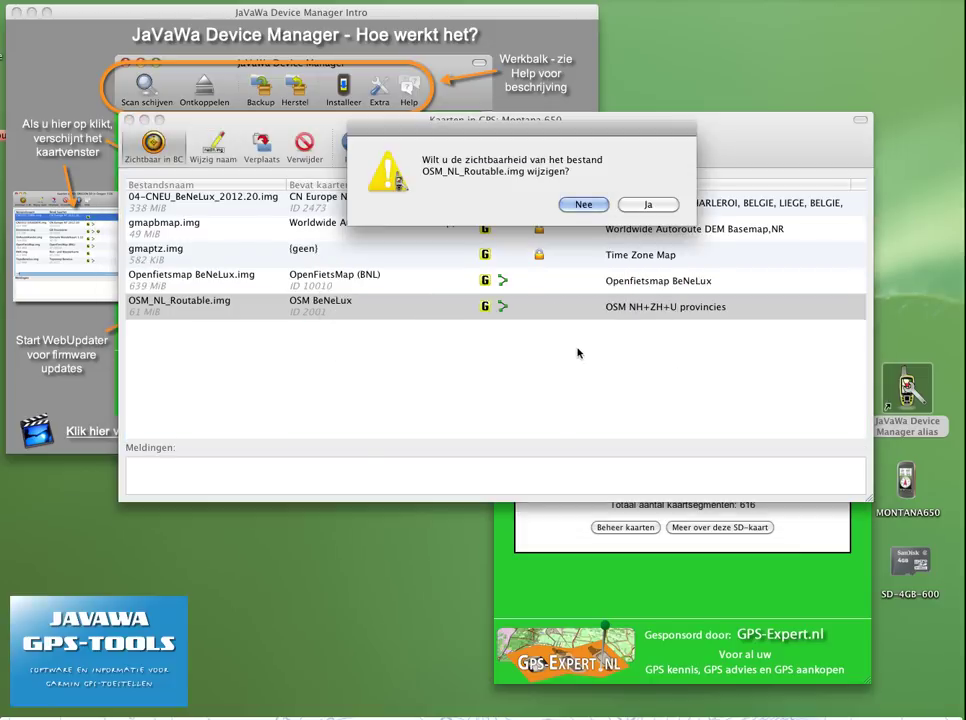
left_click(648, 204)
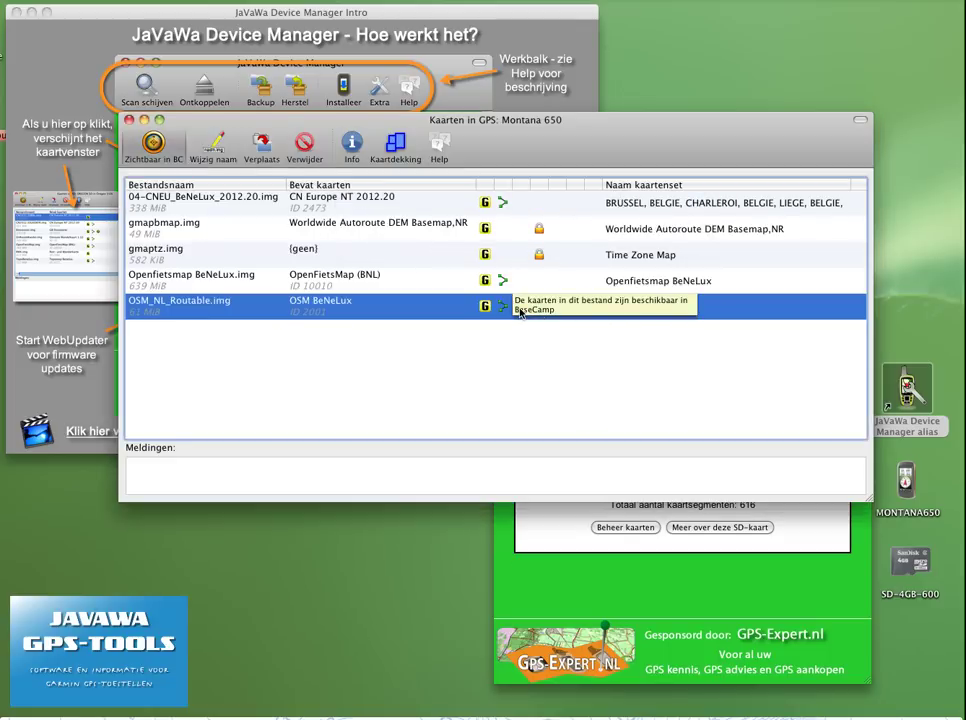
- Examine the file information of OSM_NL_Routable.img, including its storage path and the expanded list of map segments
left_click(338, 283)
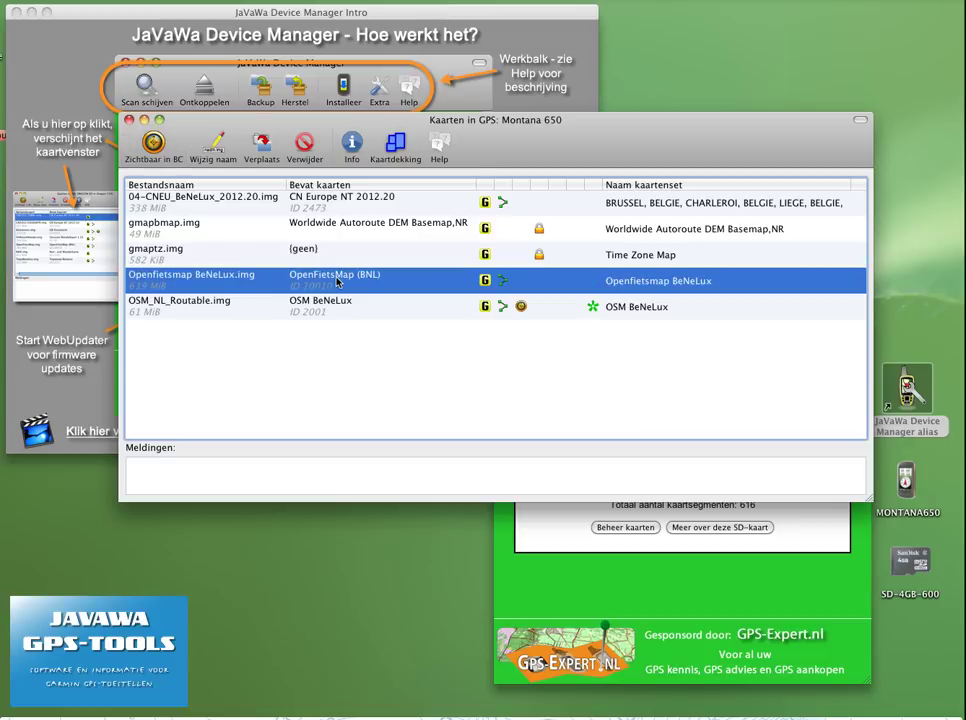
left_click(386, 312)
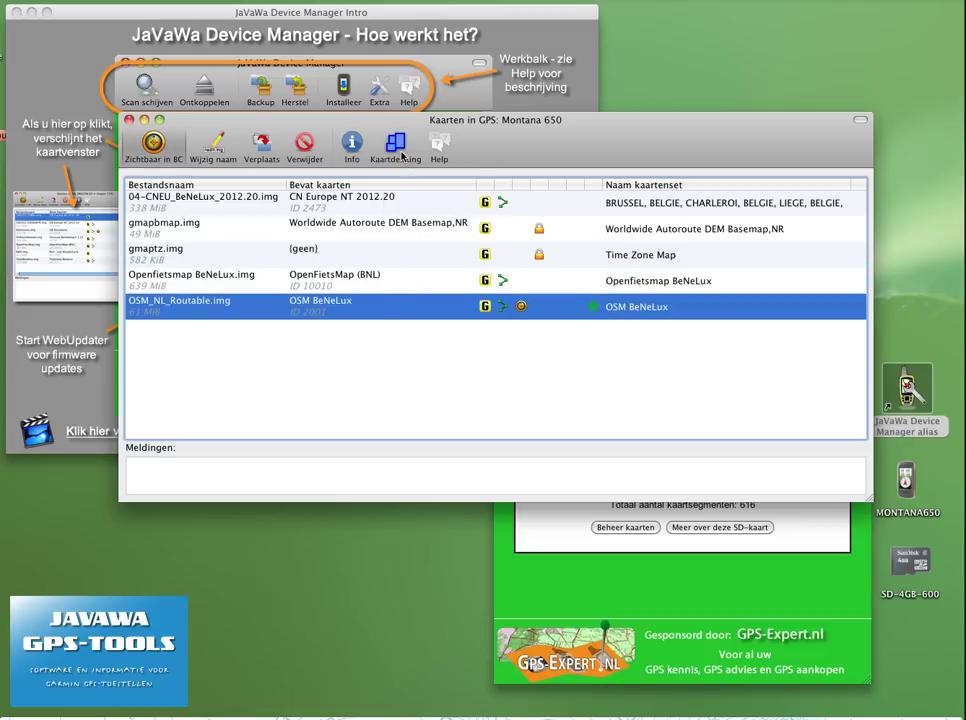
left_click(355, 149)
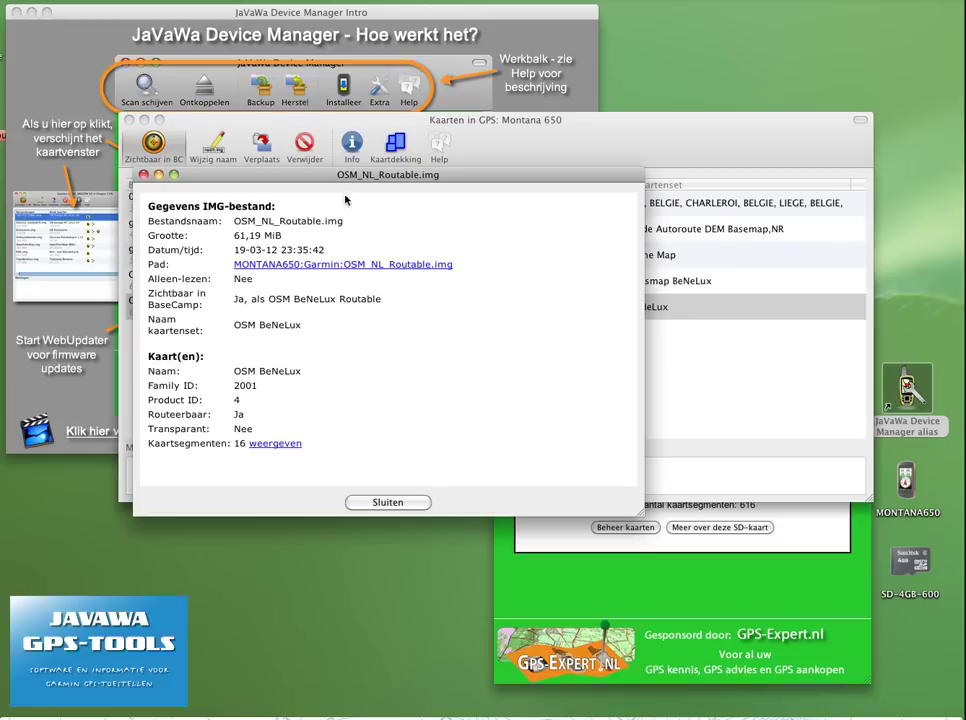
triple_click(331, 265)
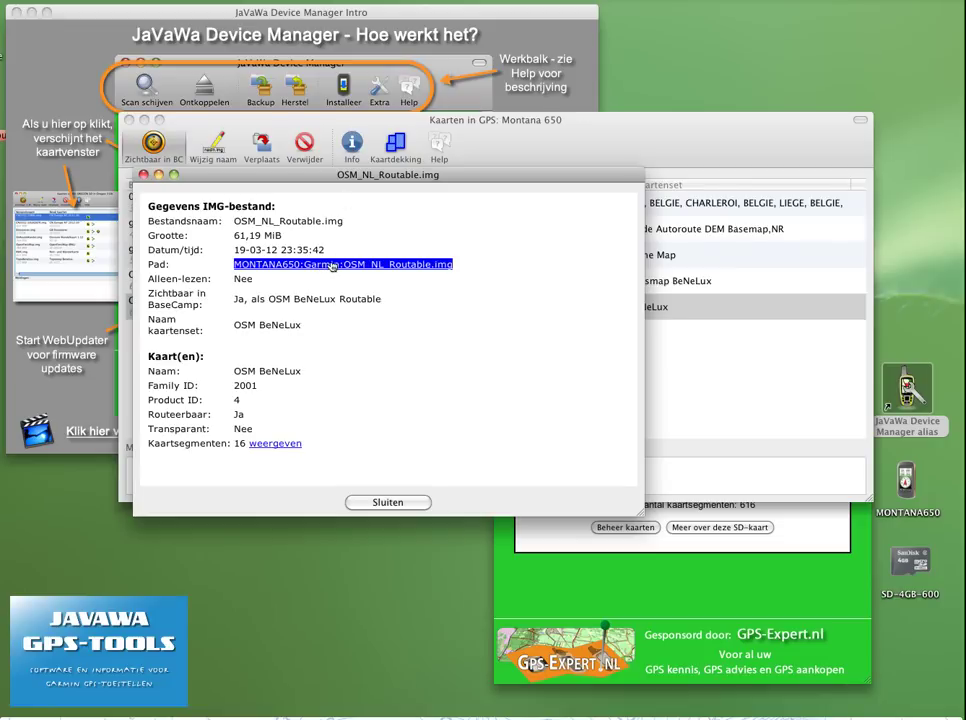
left_click(420, 283)
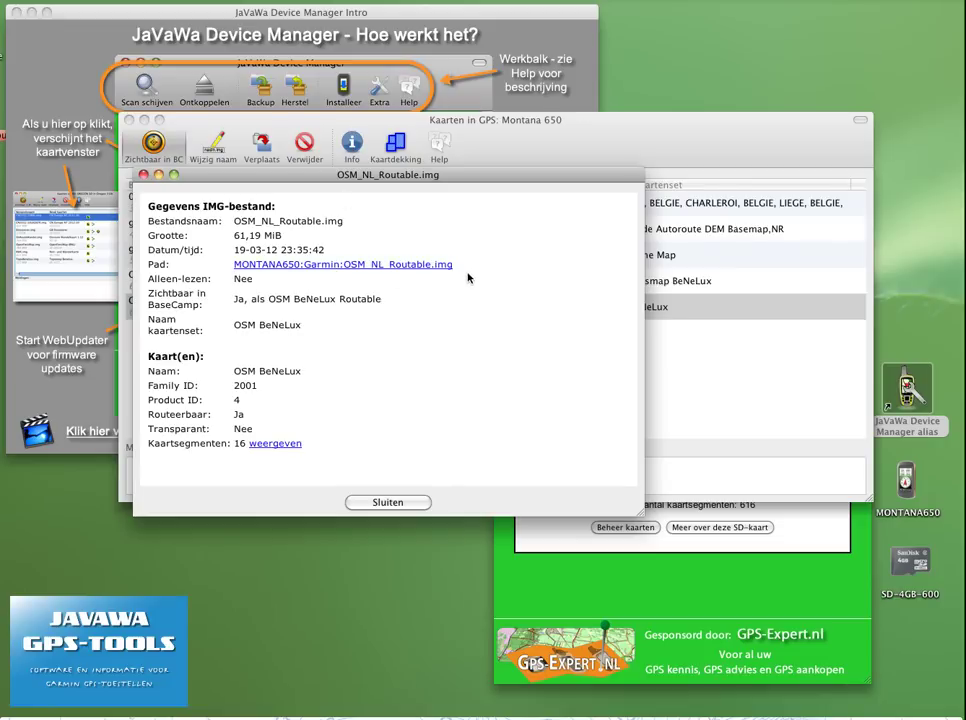
left_click(287, 443)
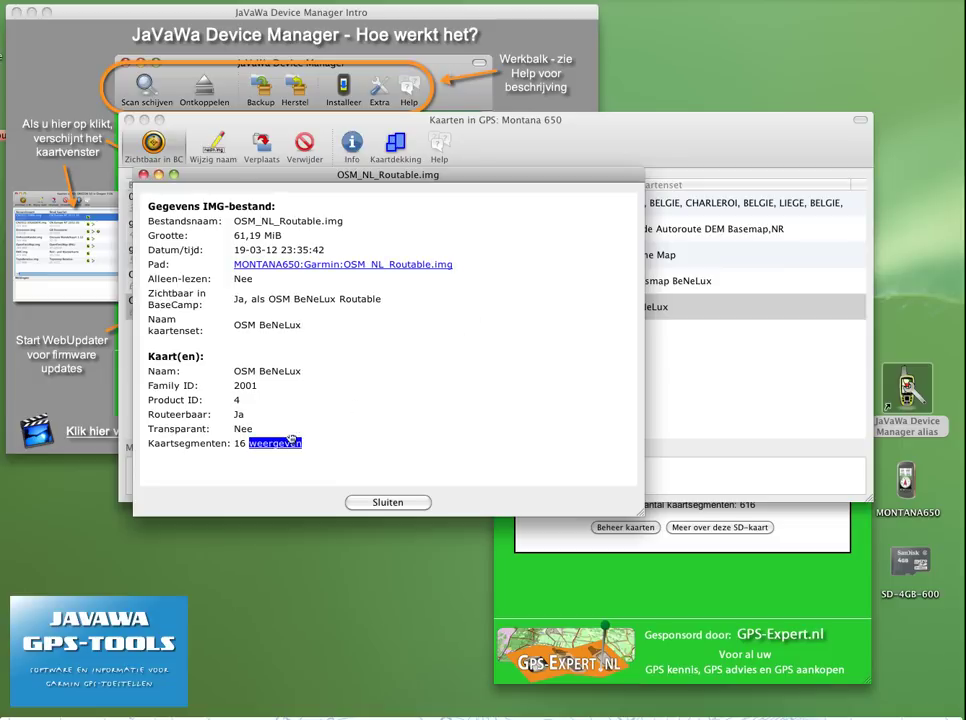
scroll(291, 446, "down", 5)
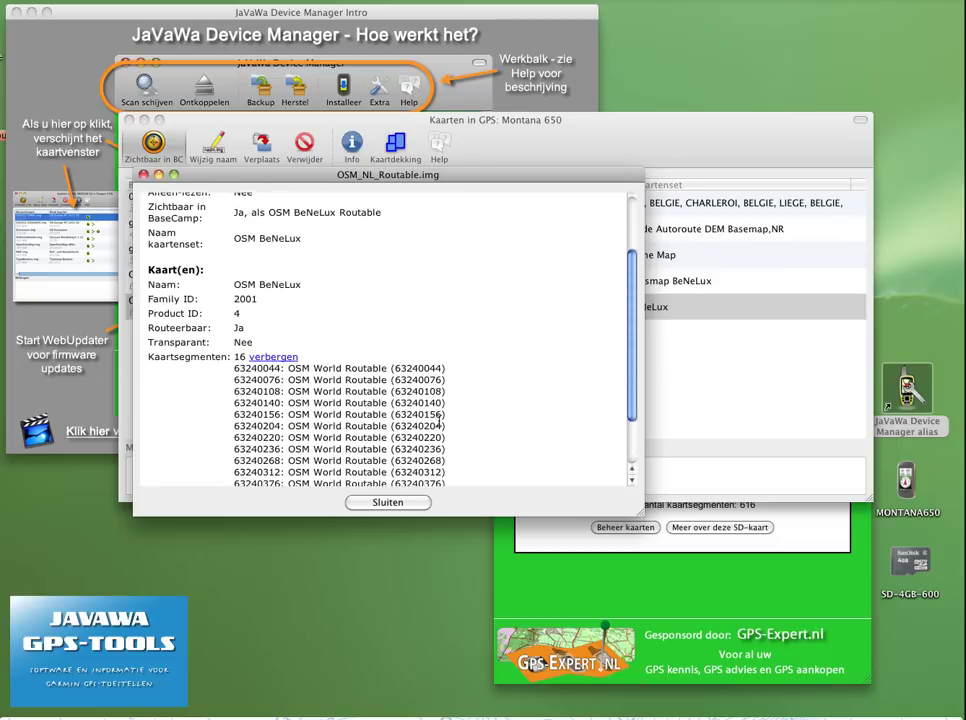
scroll(437, 421, "up", 2)
scroll(437, 421, "up", 3)
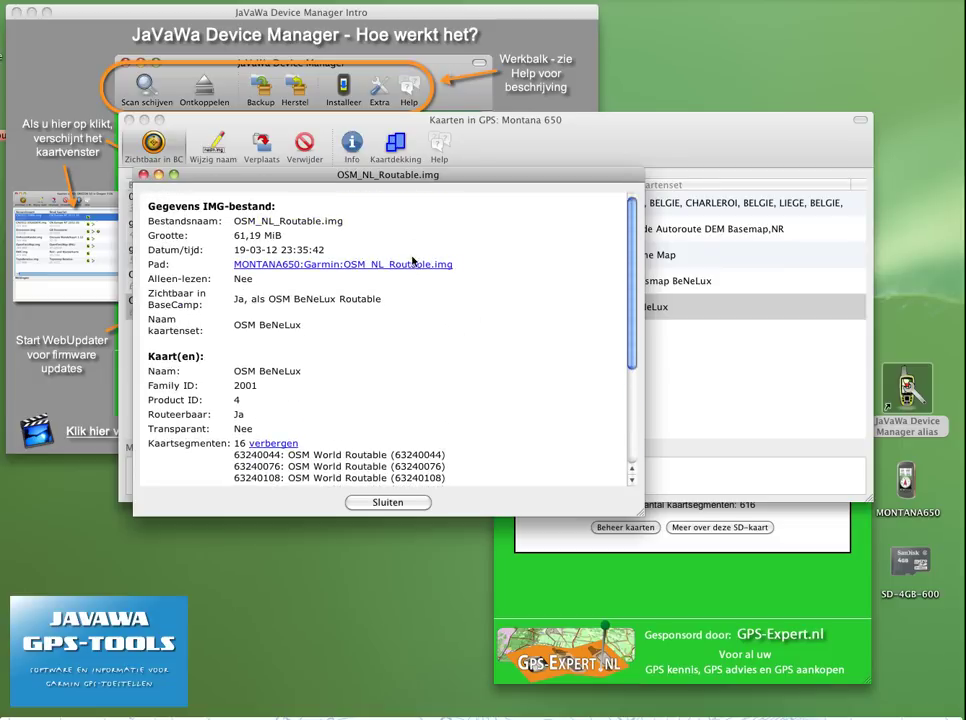
left_click(411, 265)
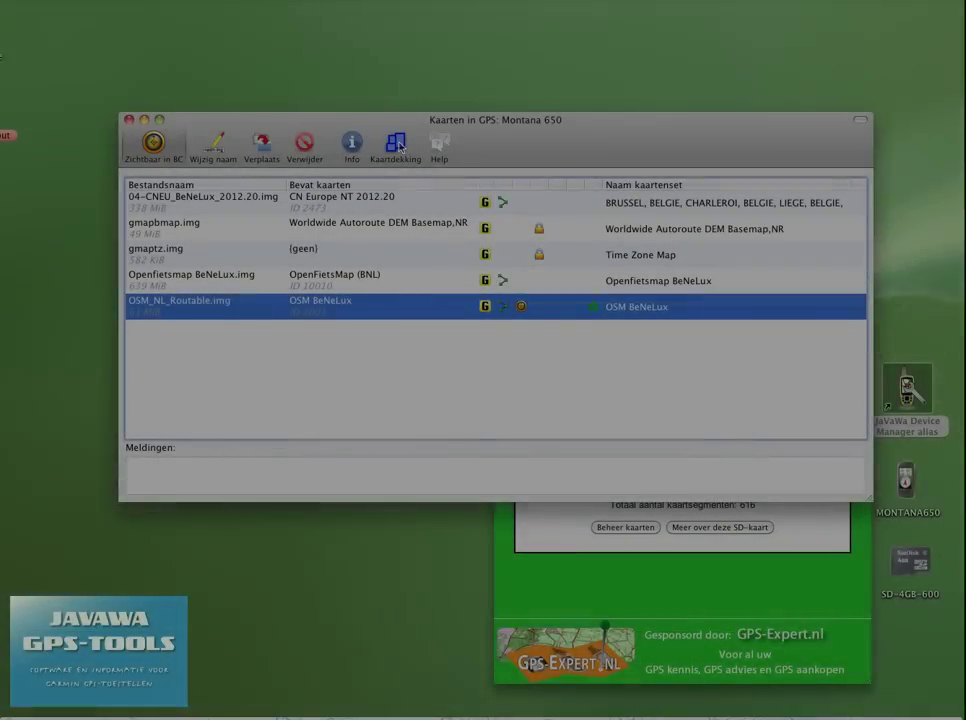
- Examine the map coverage of OSM_NL_Routable.img and its individual segments, and close the coverage and map management windows
left_click(397, 146)
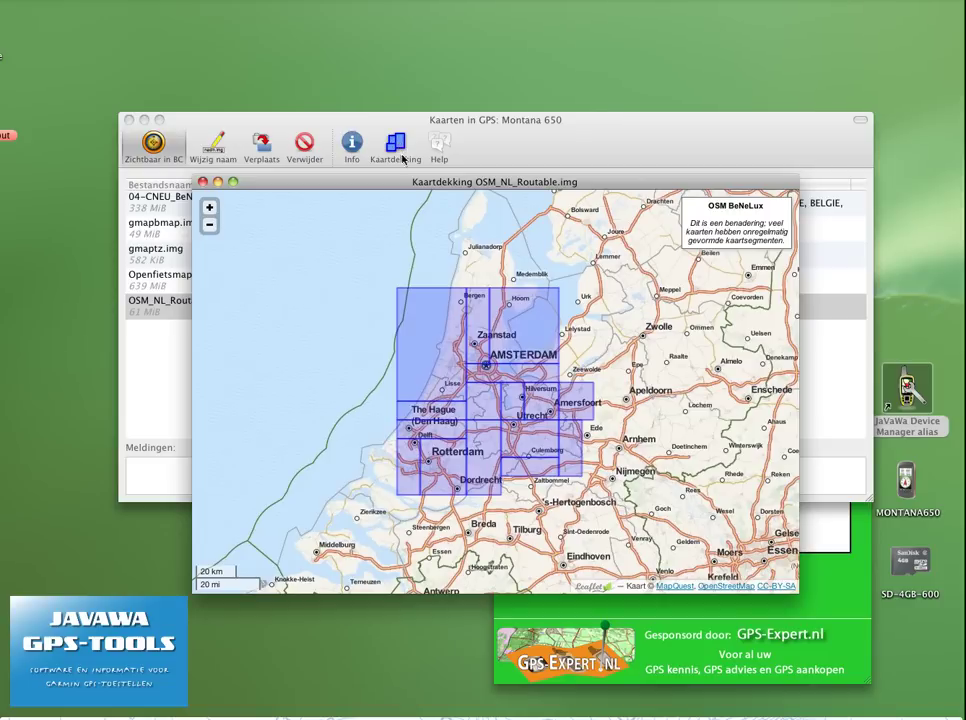
left_click(429, 328)
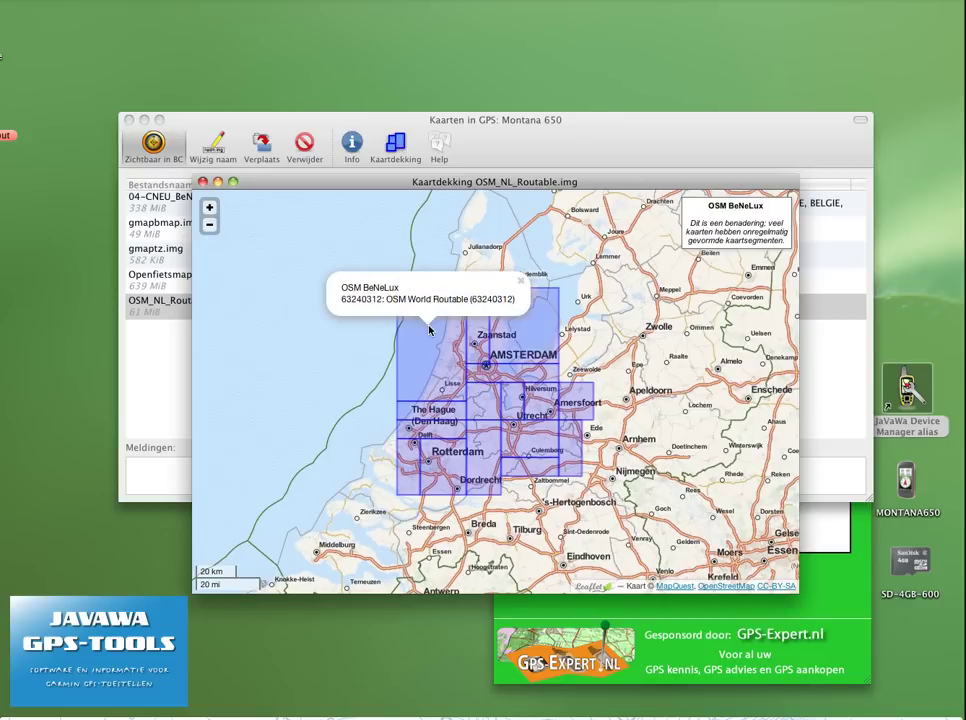
left_click(521, 282)
left_click(530, 329)
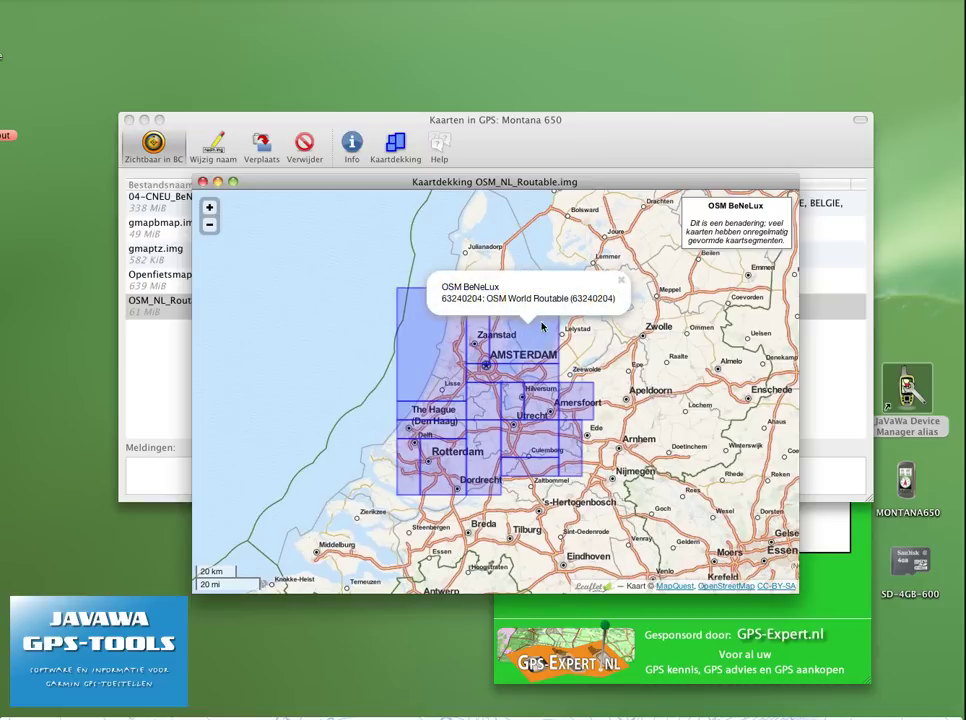
left_click(621, 281)
left_click_drag(786, 240, 697, 222)
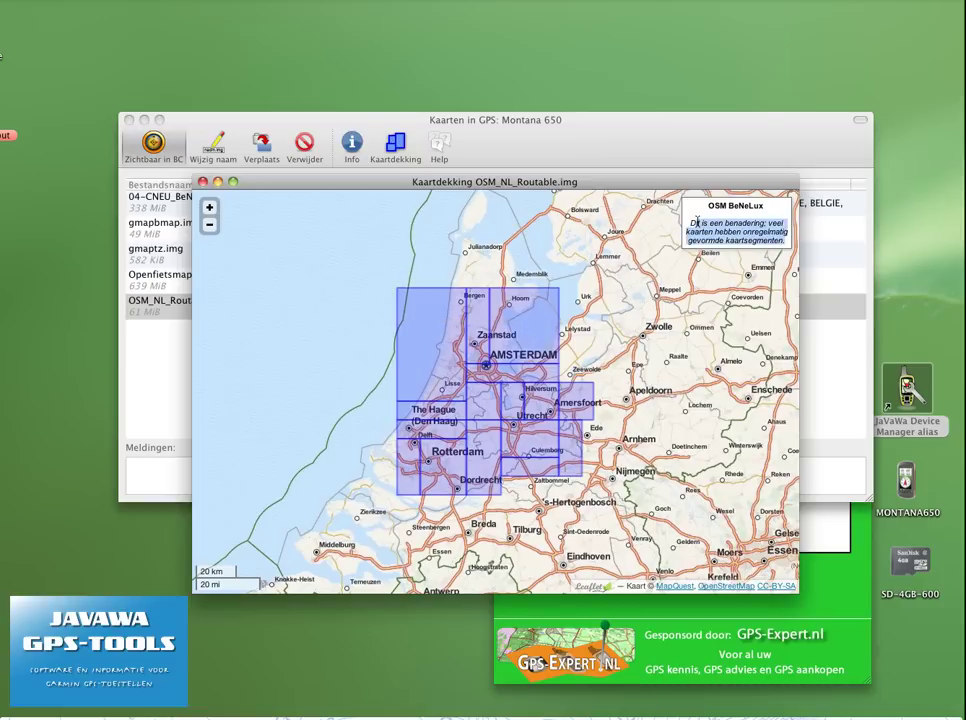
left_click(514, 318)
left_click_drag(600, 289, 421, 279)
left_click(209, 224)
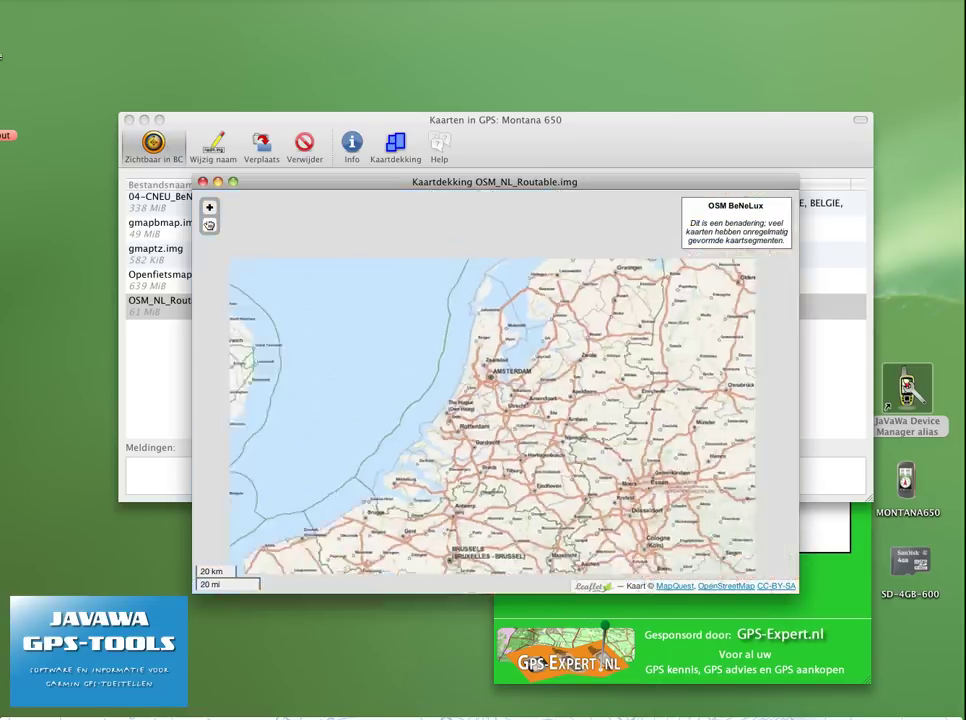
left_click(210, 207)
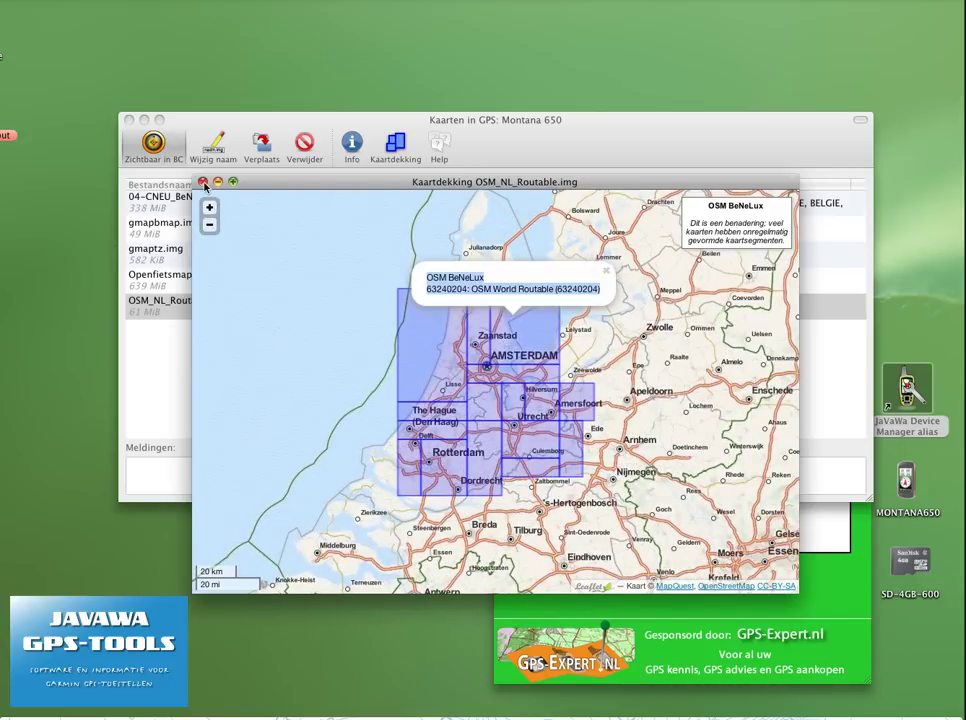
left_click(201, 182)
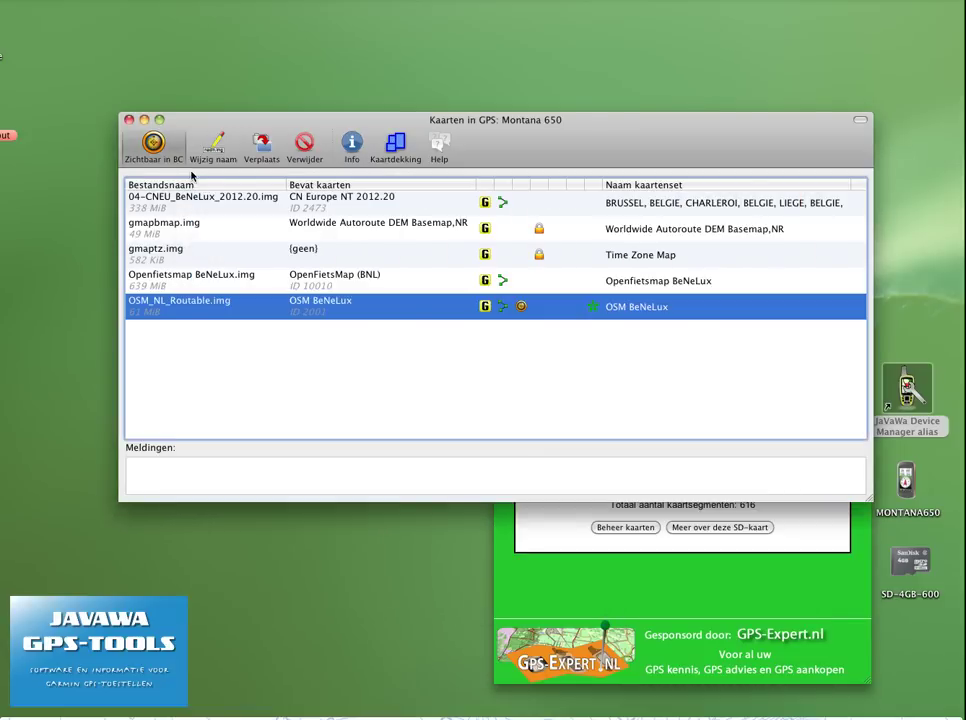
left_click(130, 120)
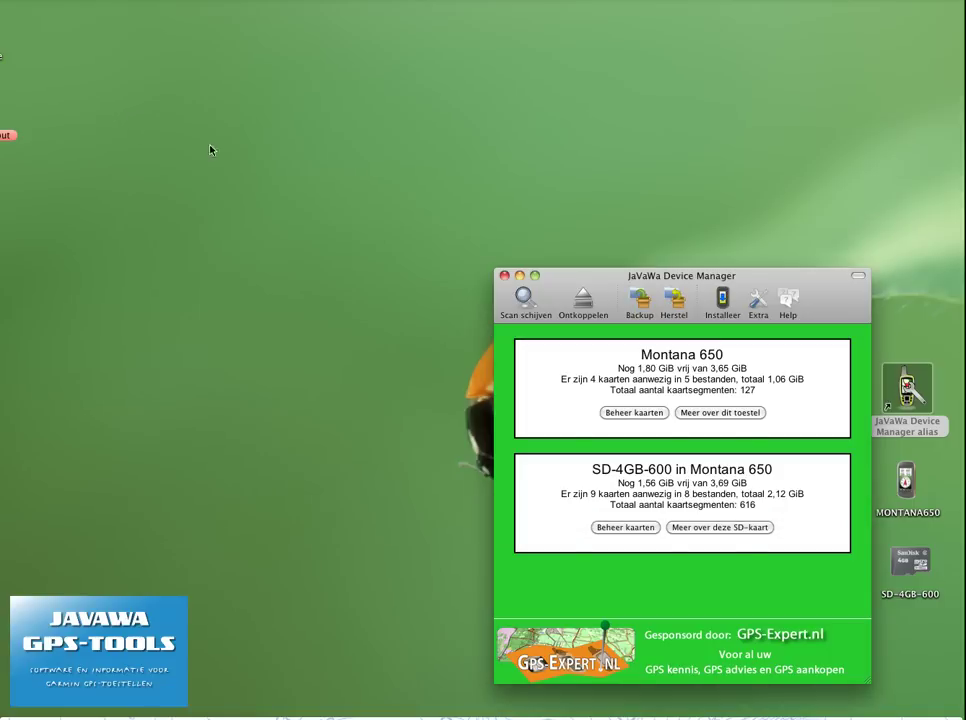
- Create a device report, put it online at javawa.nl and copy the report's link
left_click(755, 303)
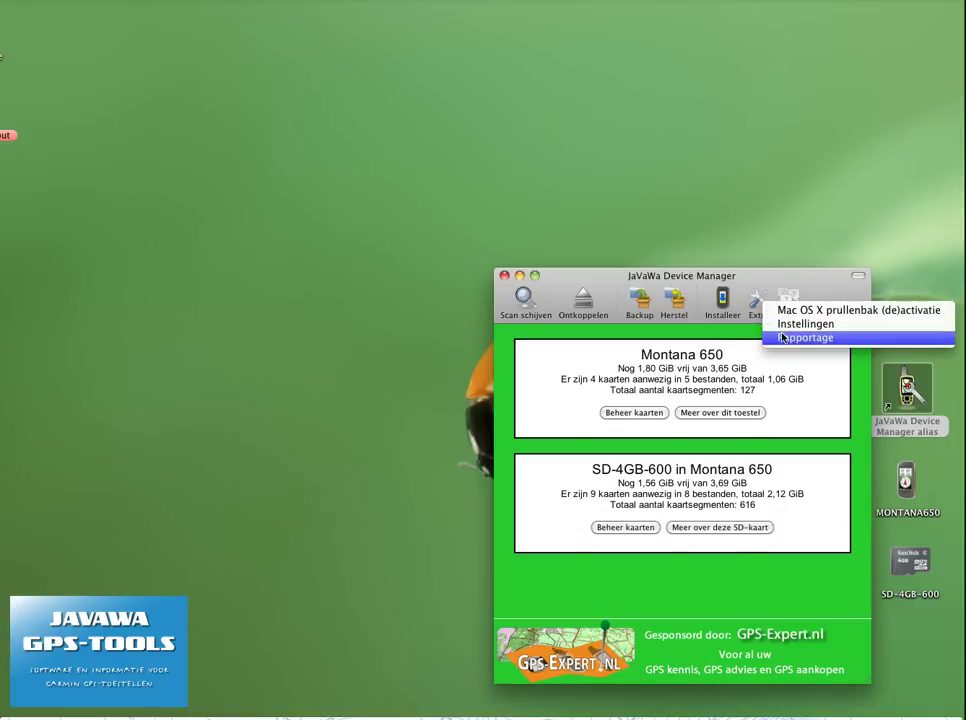
left_click(785, 338)
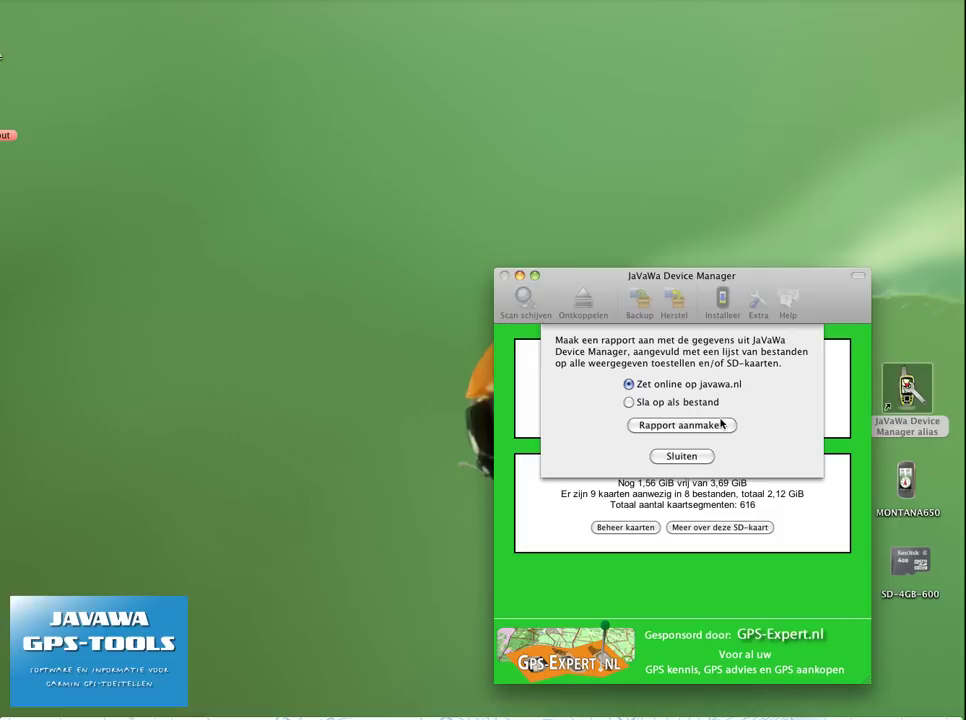
left_click(714, 424)
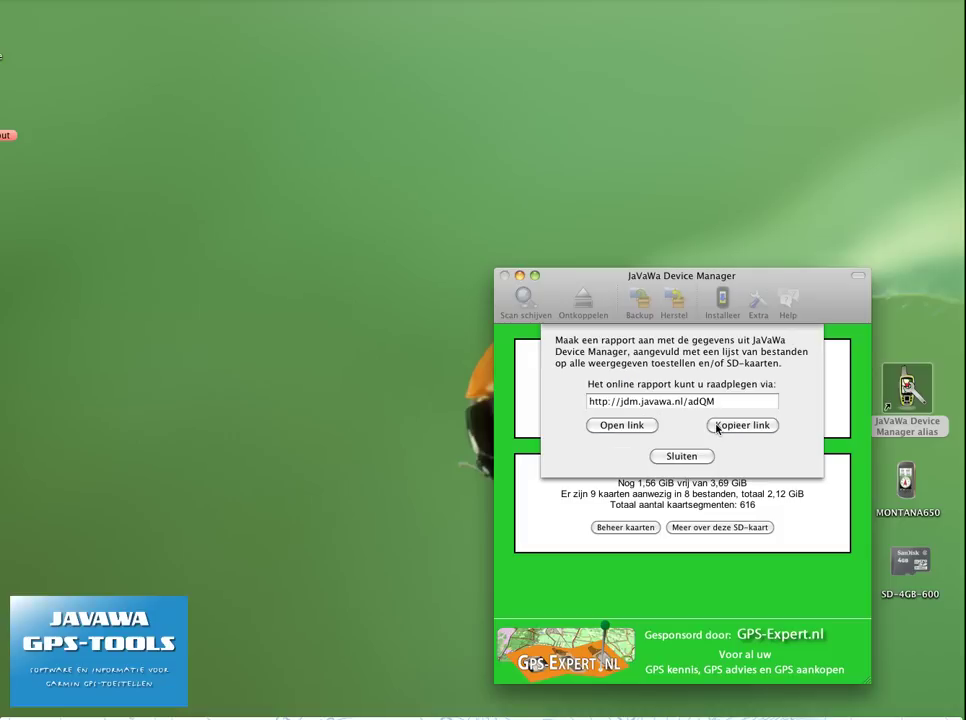
left_click_drag(718, 404, 612, 400)
key("super+c")
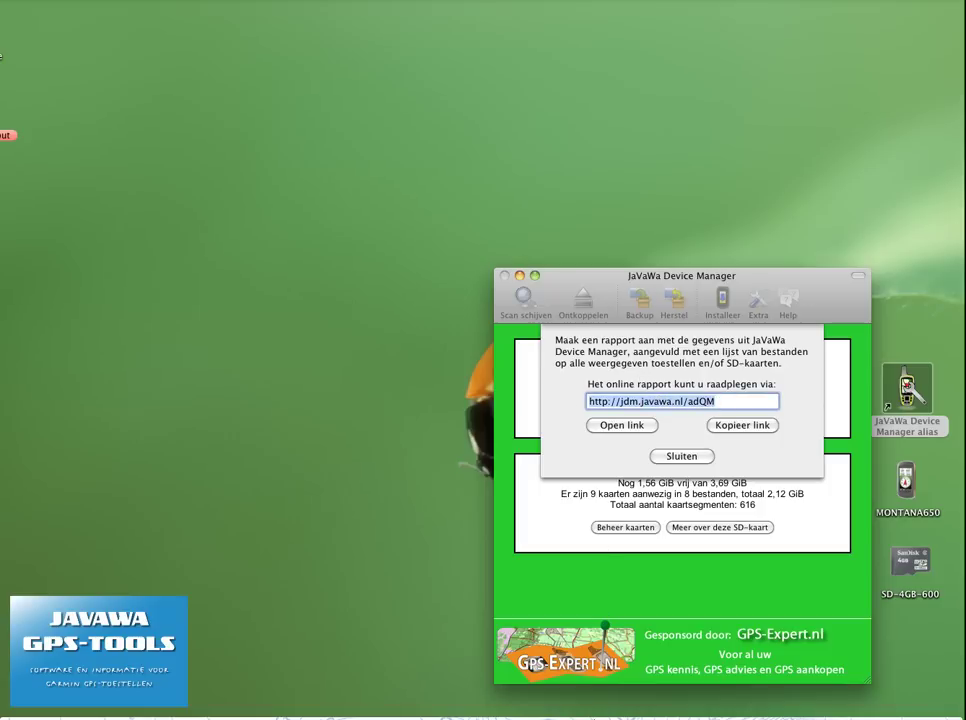
left_click(621, 425)
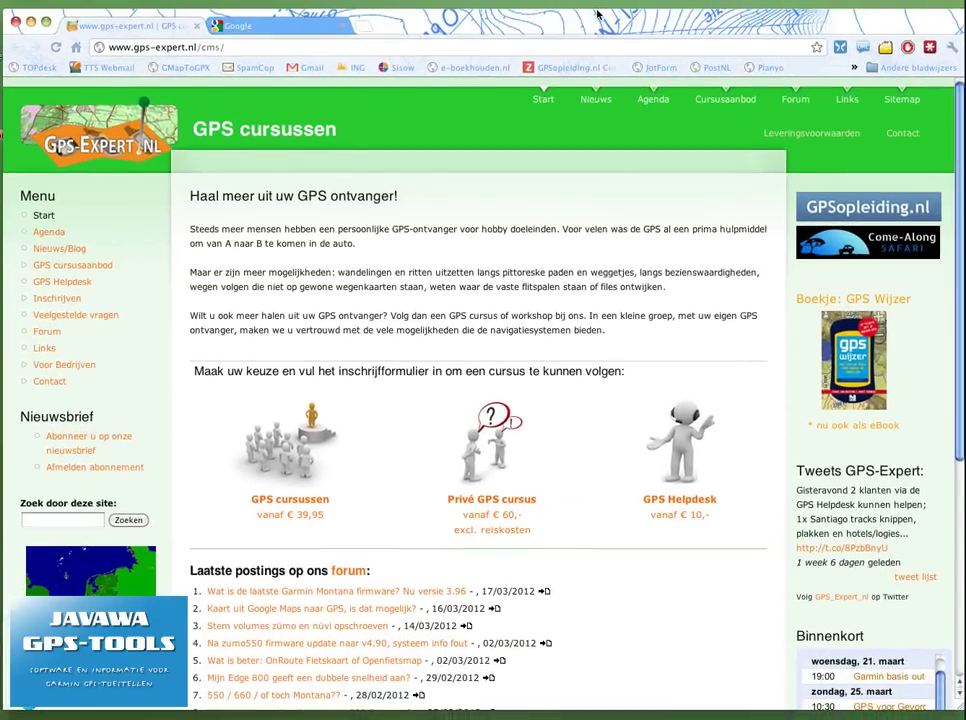
left_click(255, 25)
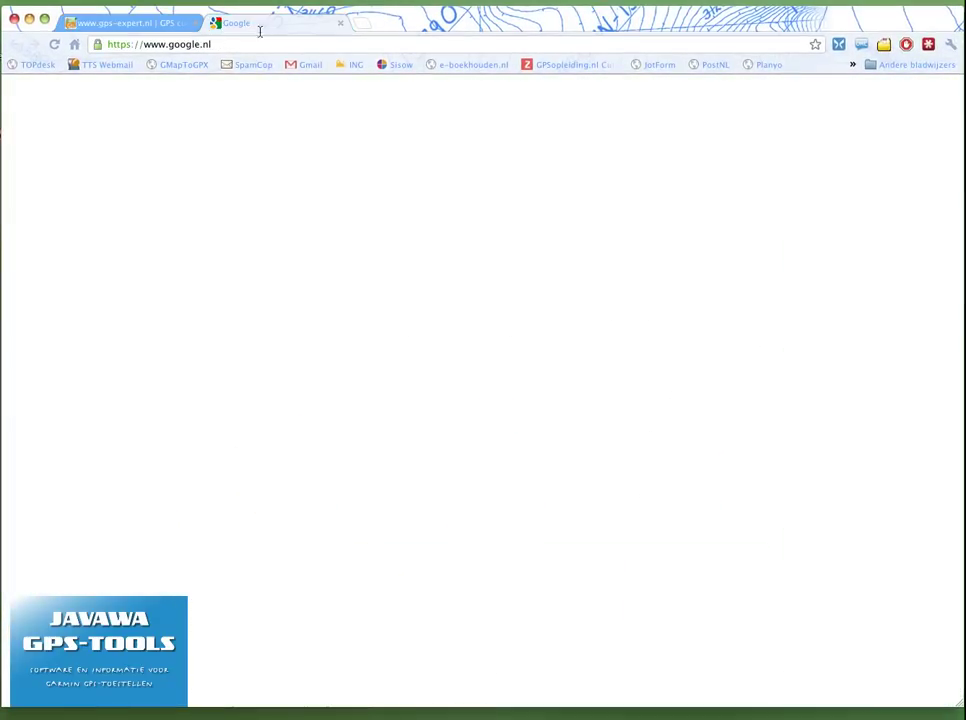
left_click(274, 45)
key("super+v")
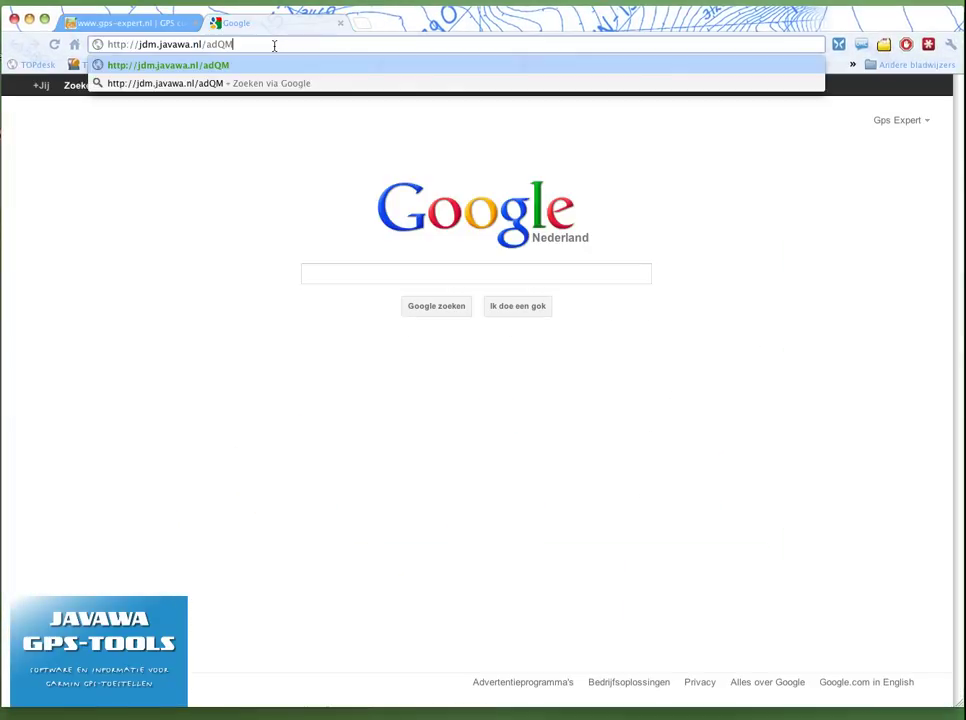
key("Return")
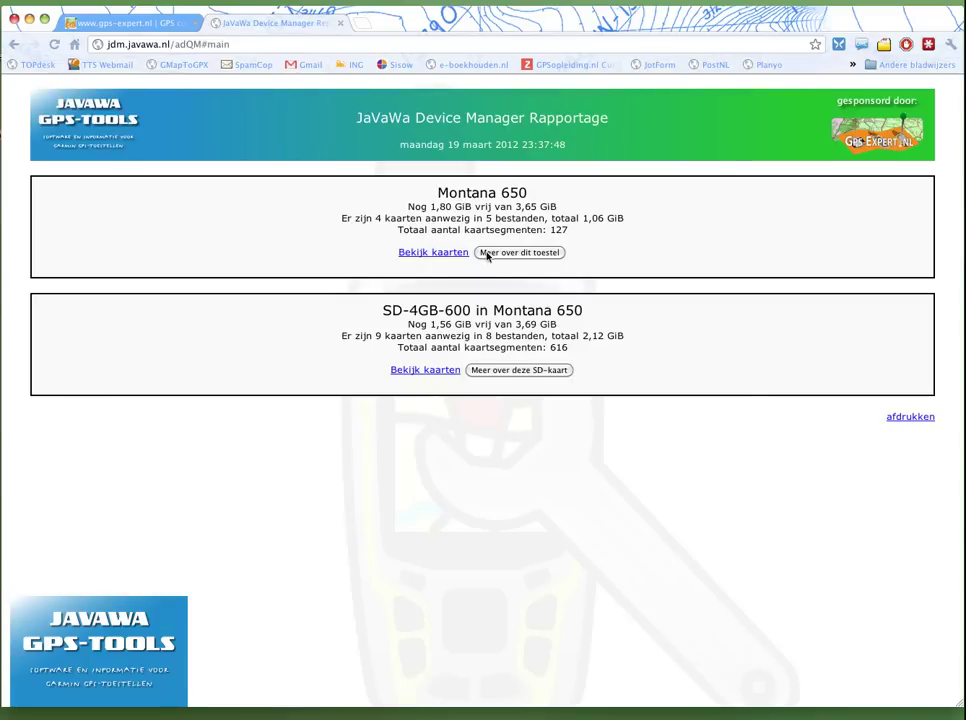
- Examine the Montana 650's map list and file listing in the online report, and return to the report overview
left_click(427, 257)
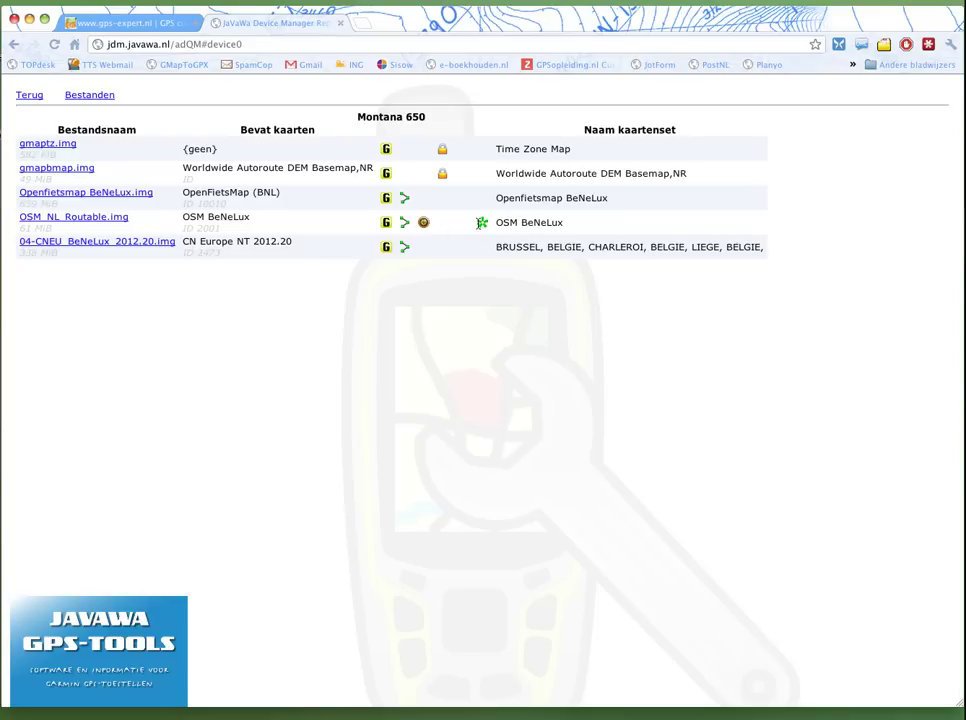
left_click(88, 95)
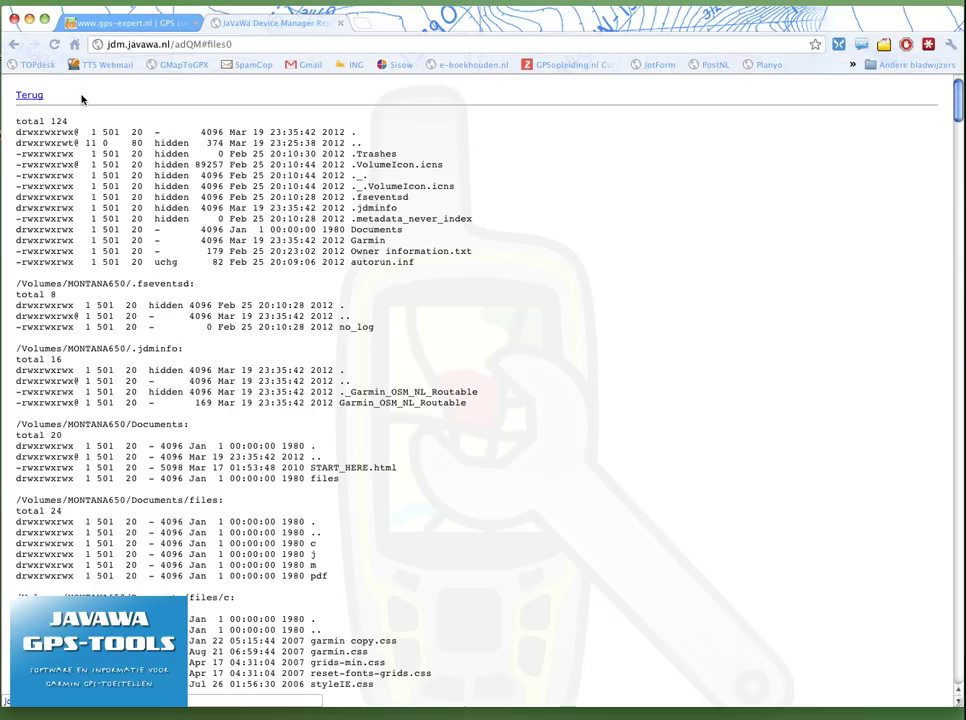
scroll(312, 152, "down", 20)
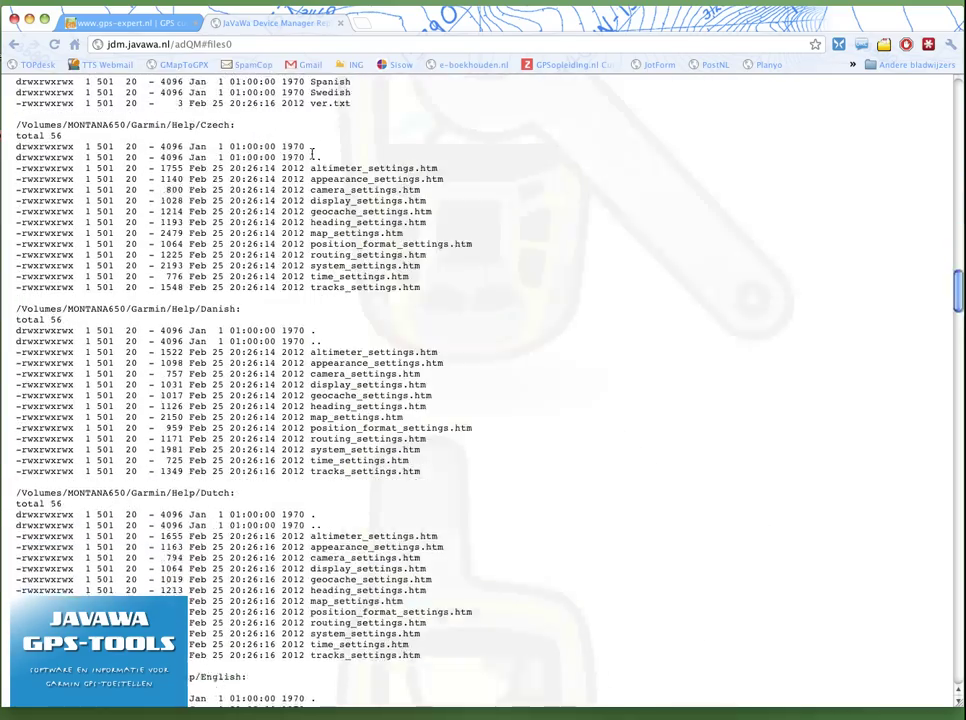
scroll(312, 152, "up", 20)
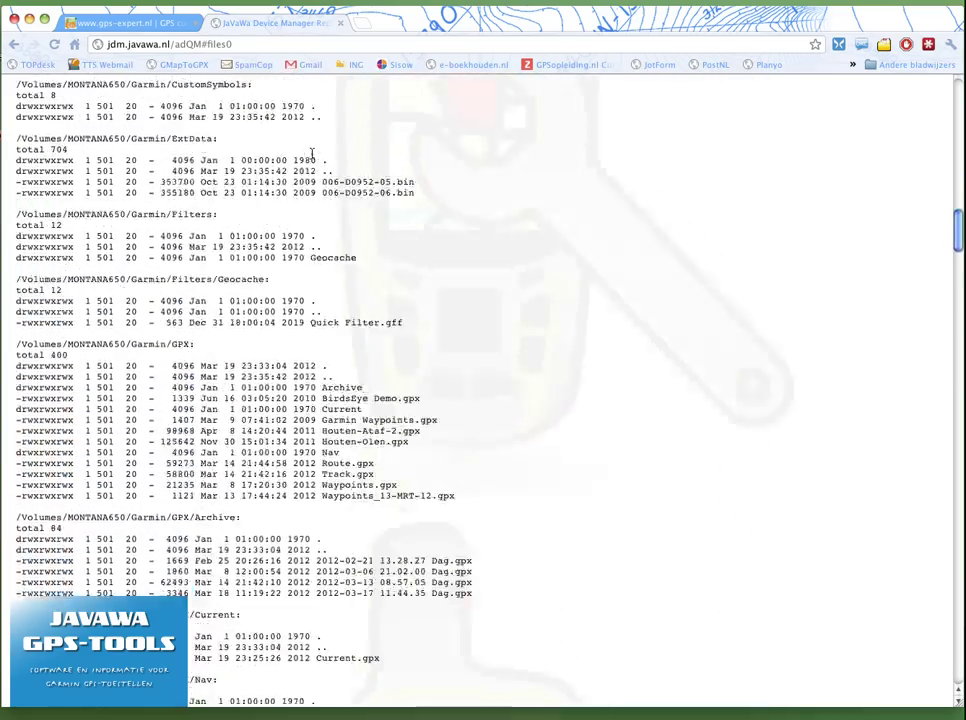
scroll(312, 154, "up", 6)
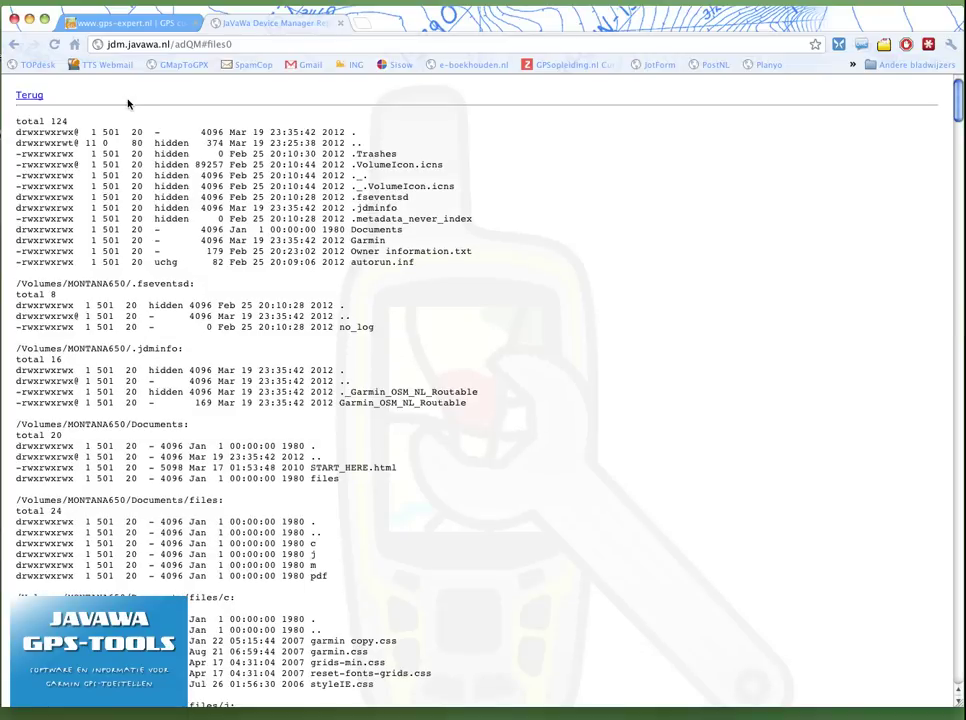
left_click(29, 95)
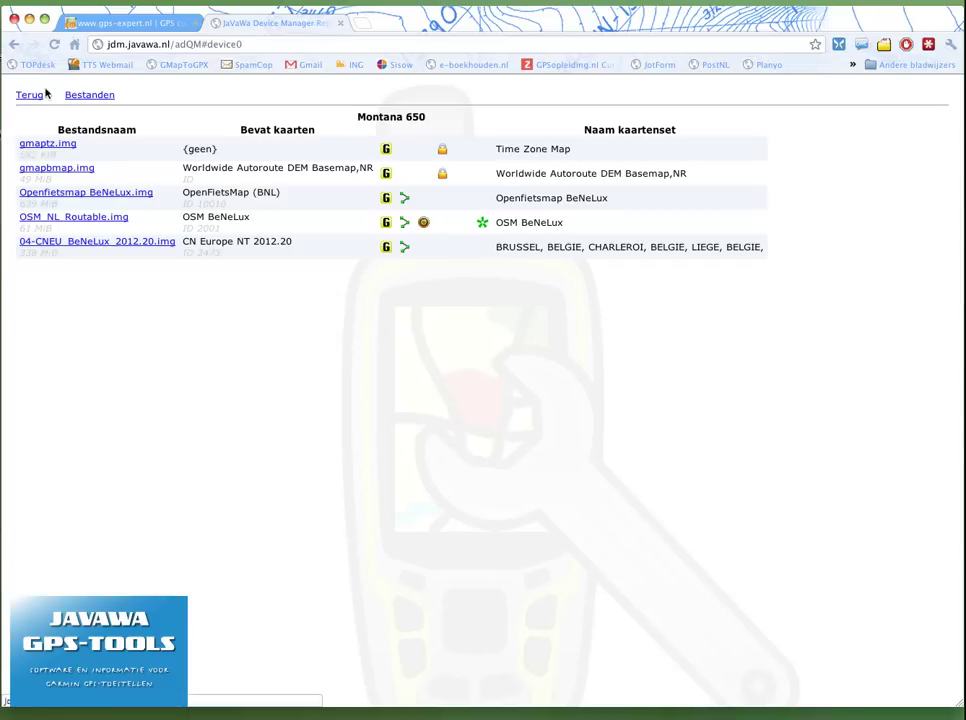
left_click(29, 97)
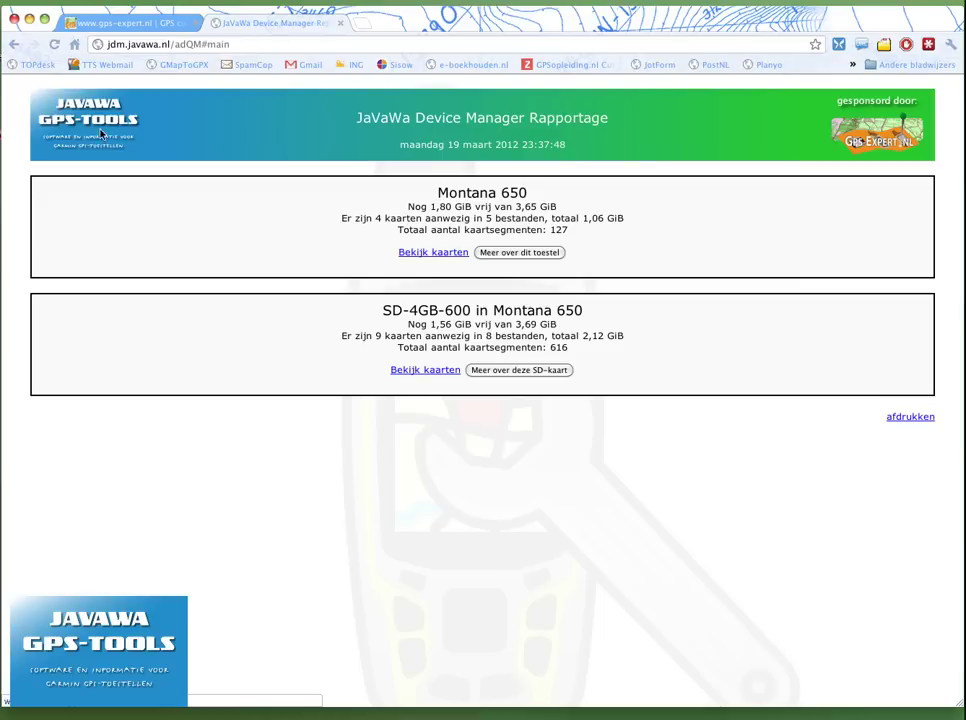
- Examine the SD card's extra details and the report's print option, and visit the sponsor's GPS-Expert site, closing it again
left_click(539, 369)
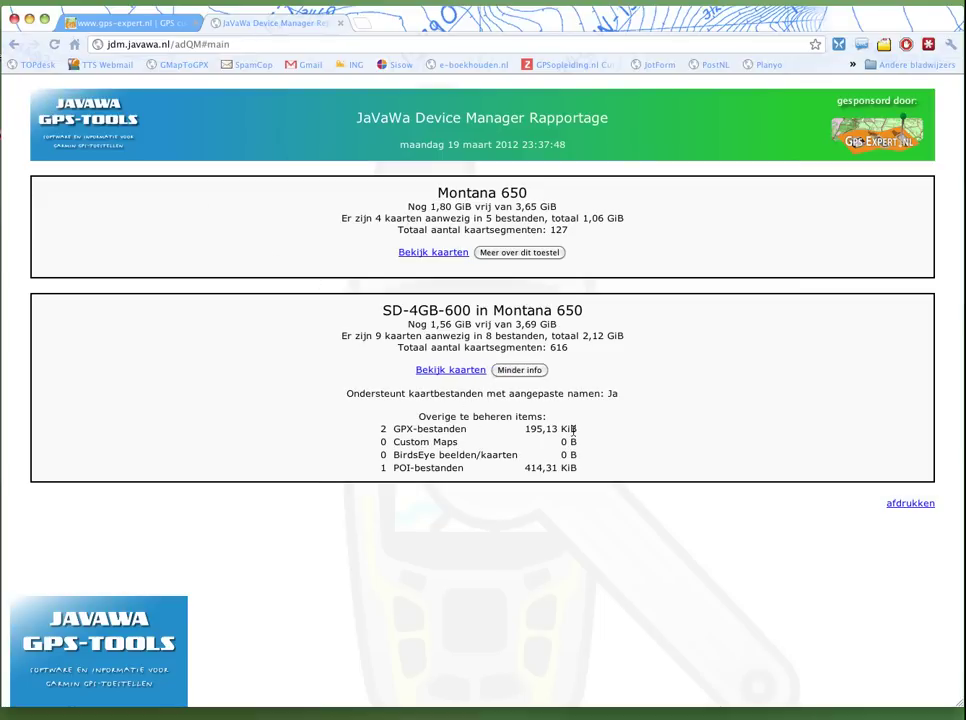
left_click(906, 504)
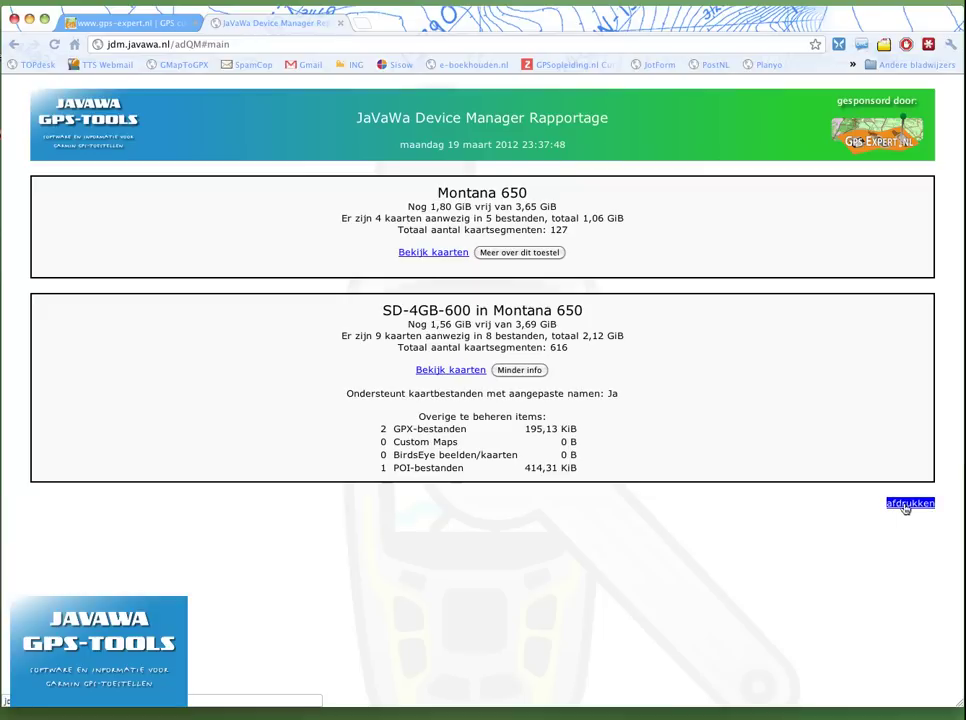
left_click(878, 140)
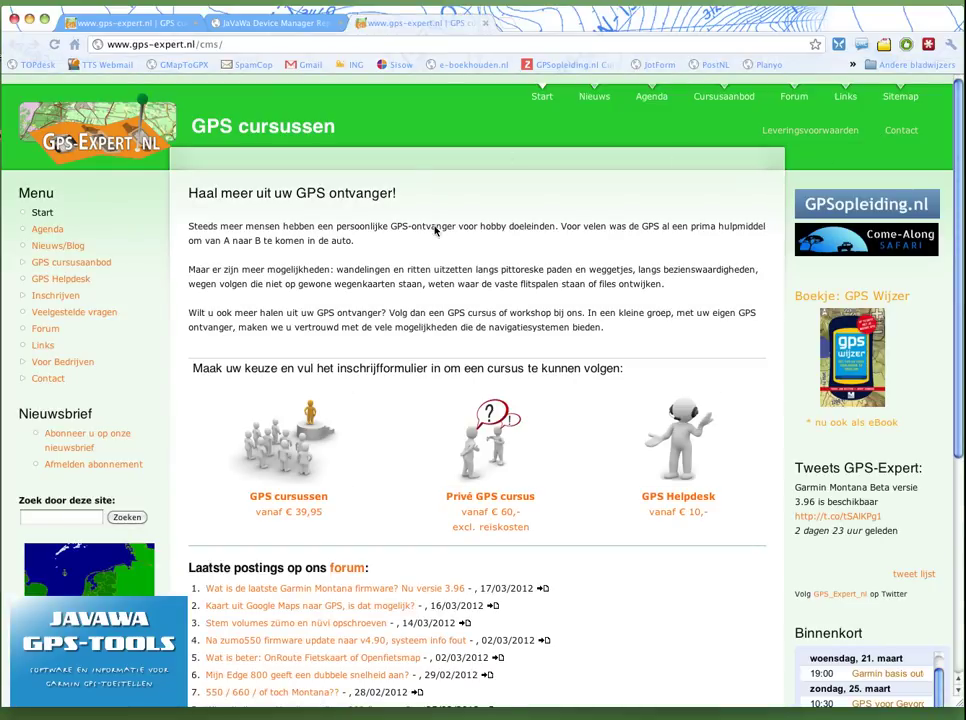
left_click(485, 22)
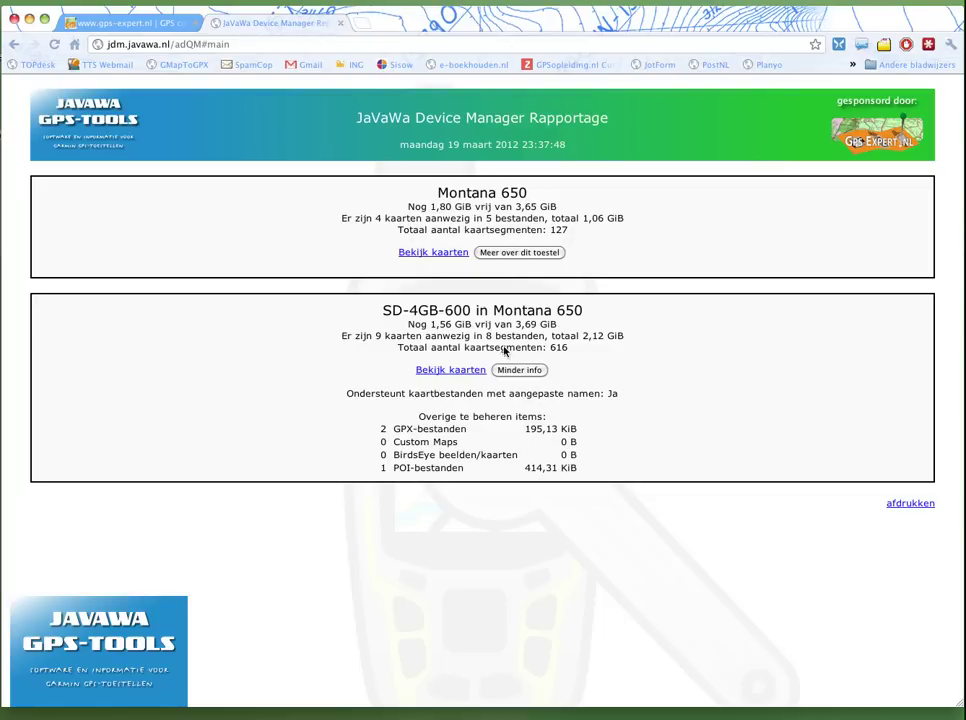
- Switch to JaVaWa Device Manager and close the report dialog
key("super+Tab")
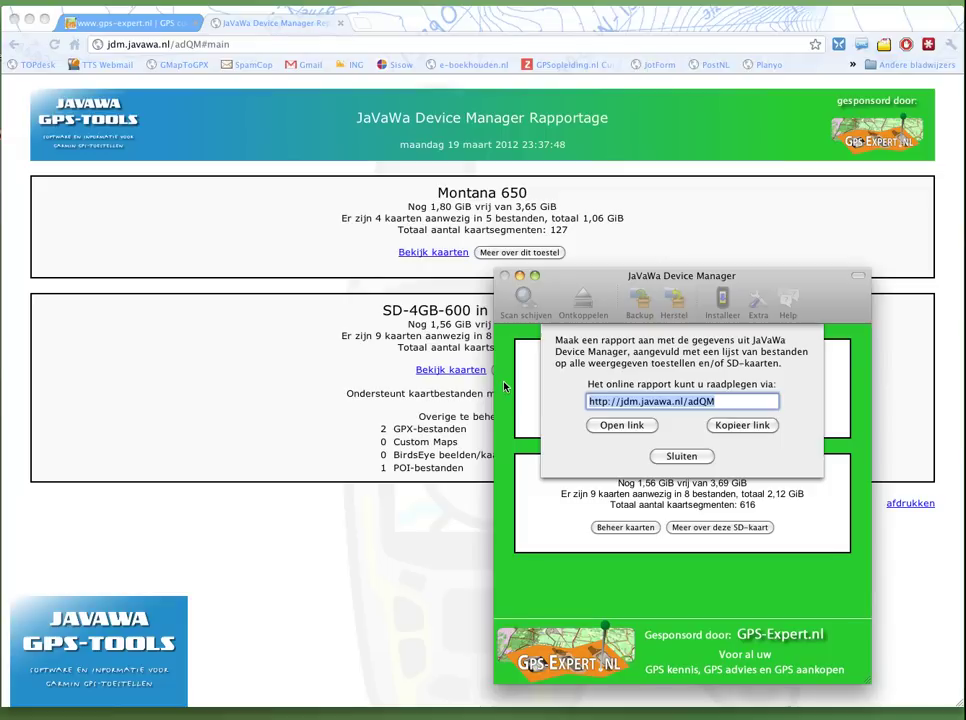
left_click(683, 456)
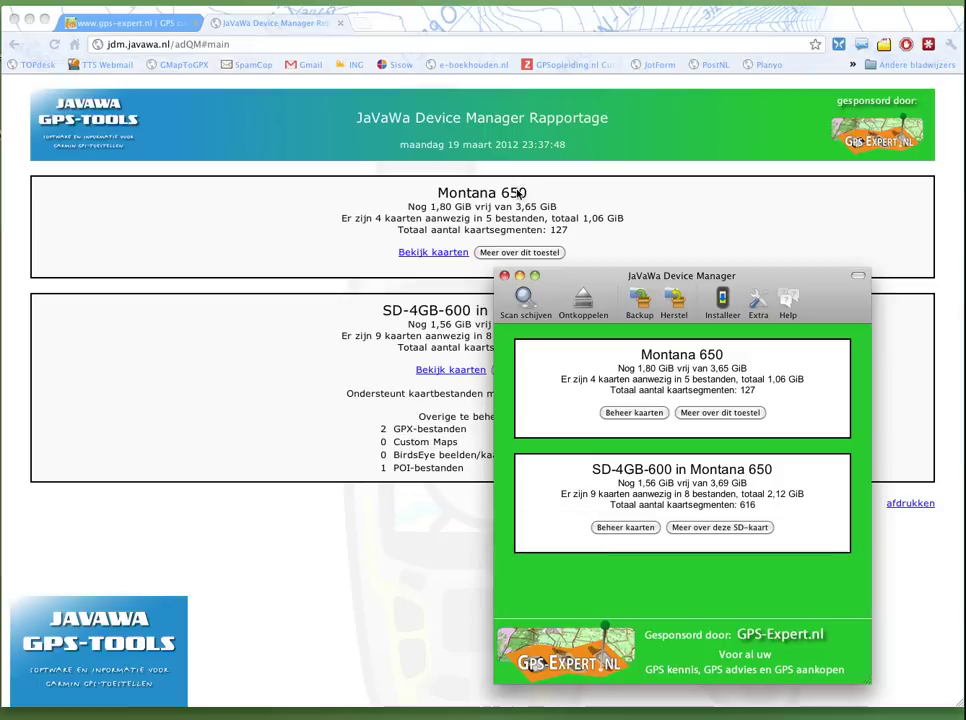
- Switch to the browser, collapse the SD card's details and examine the Montana 650's extra details, highlighting its firmware version line
left_click(698, 27)
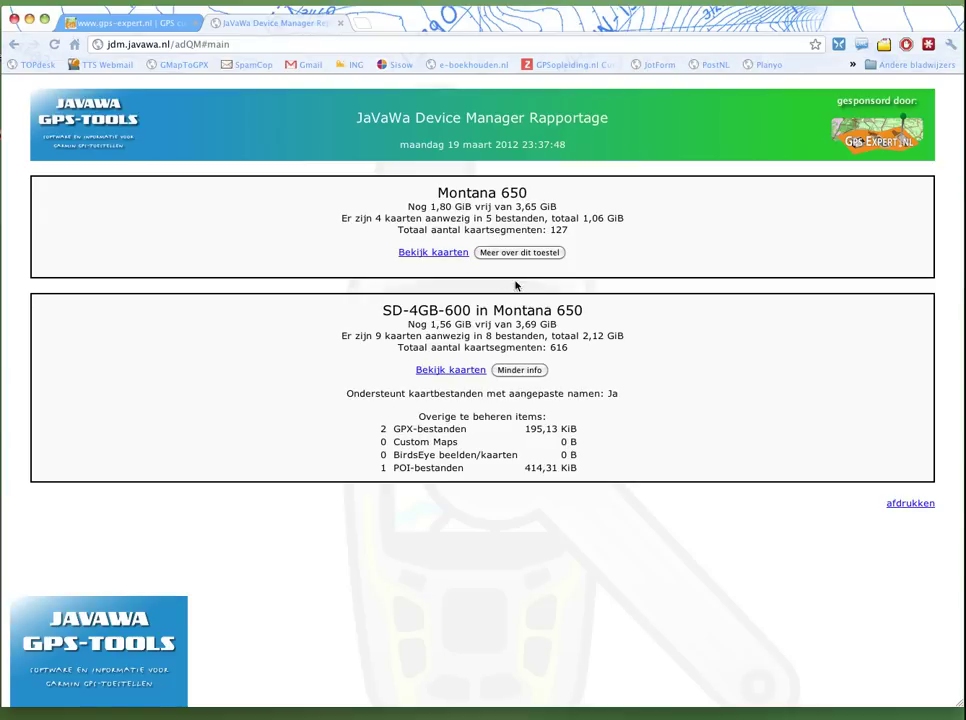
left_click(520, 370)
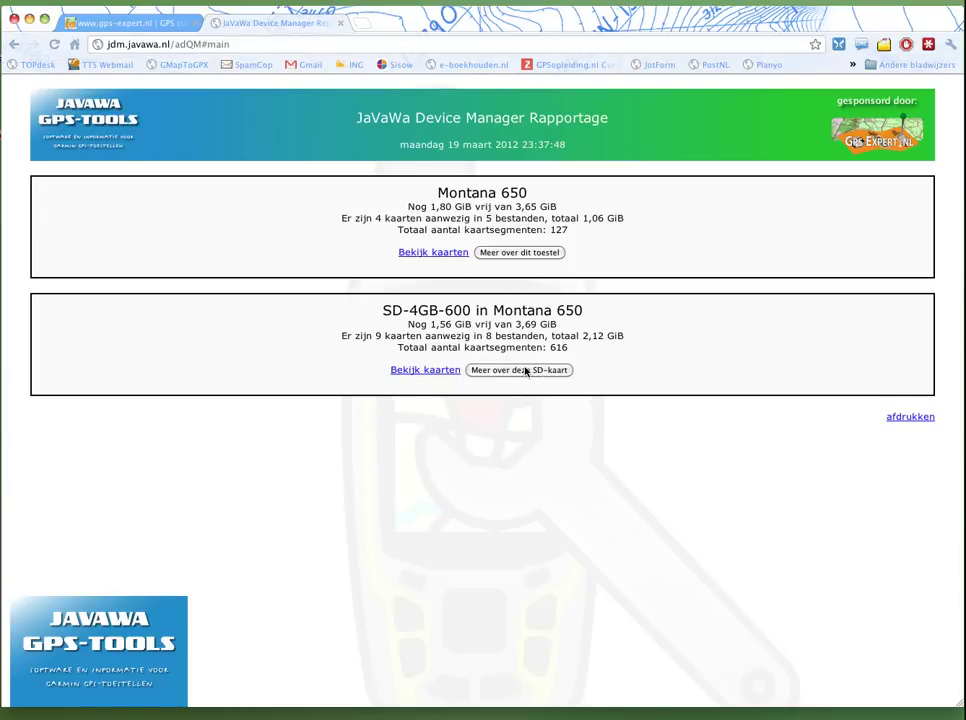
left_click(514, 253)
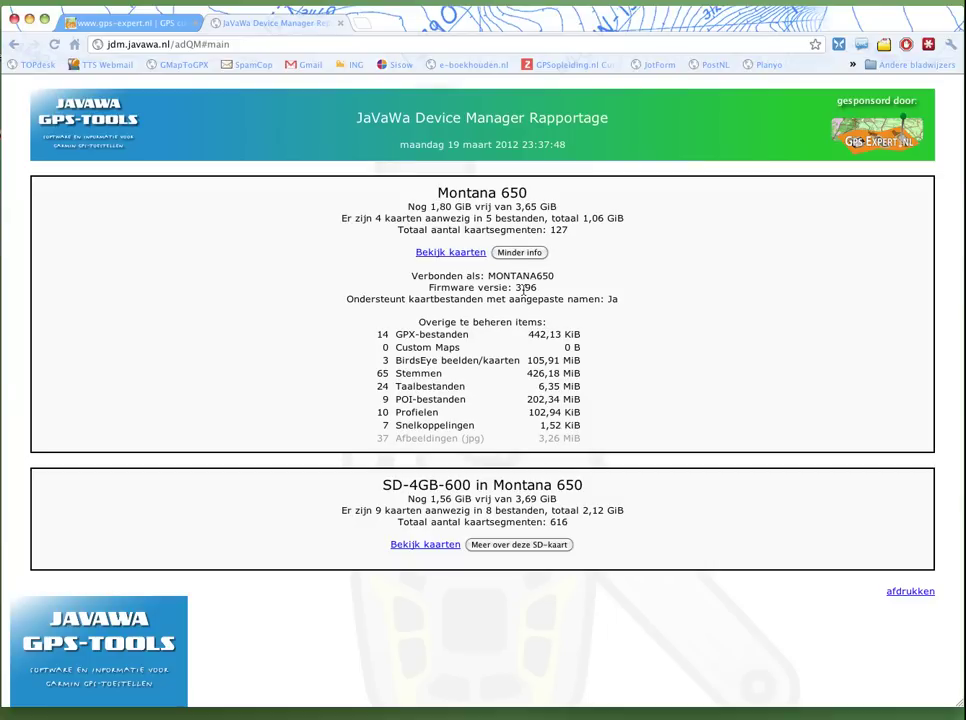
left_click_drag(543, 287, 427, 287)
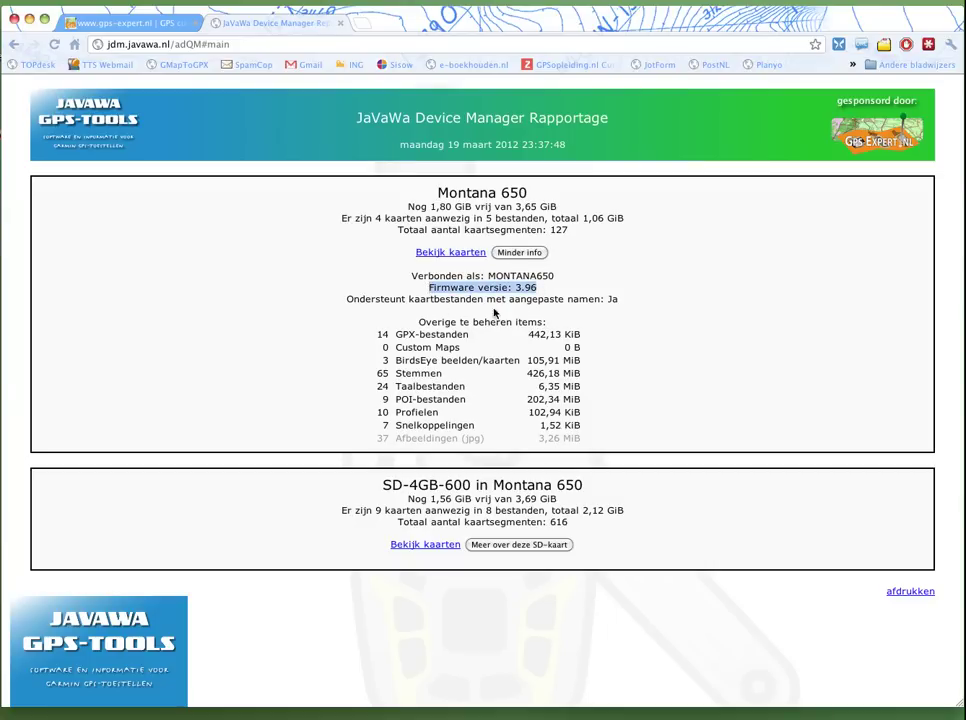
left_click(613, 302)
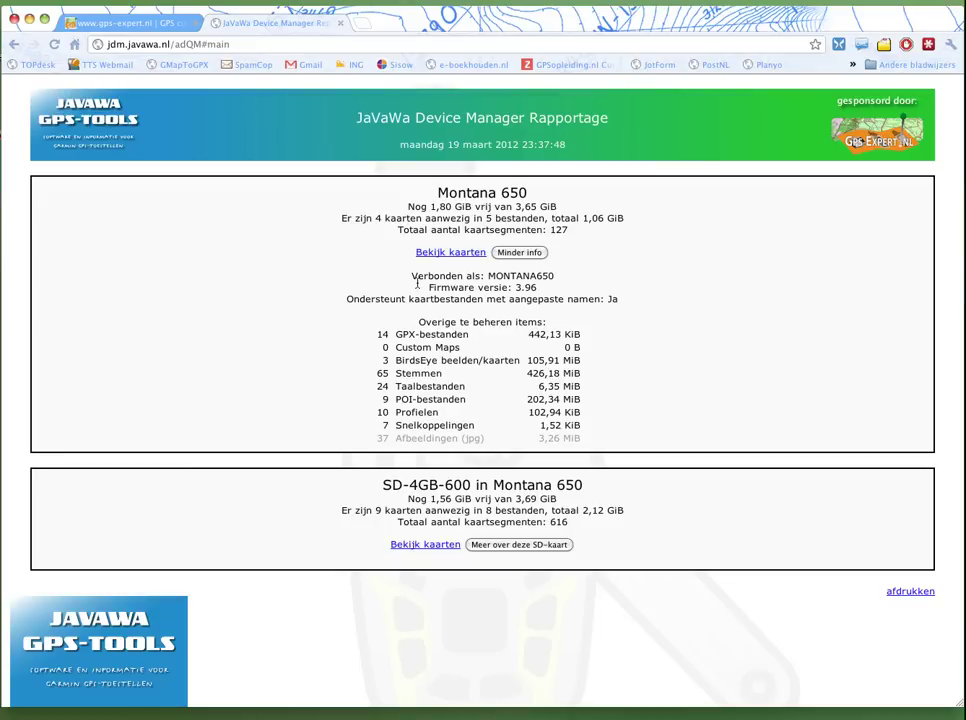
- Close the browser window, move the JaVaWa Device Manager window nearer the screen's centre and point out the MONTANA650 and SD-4GB-600 drives on the desktop
key("super+Tab")
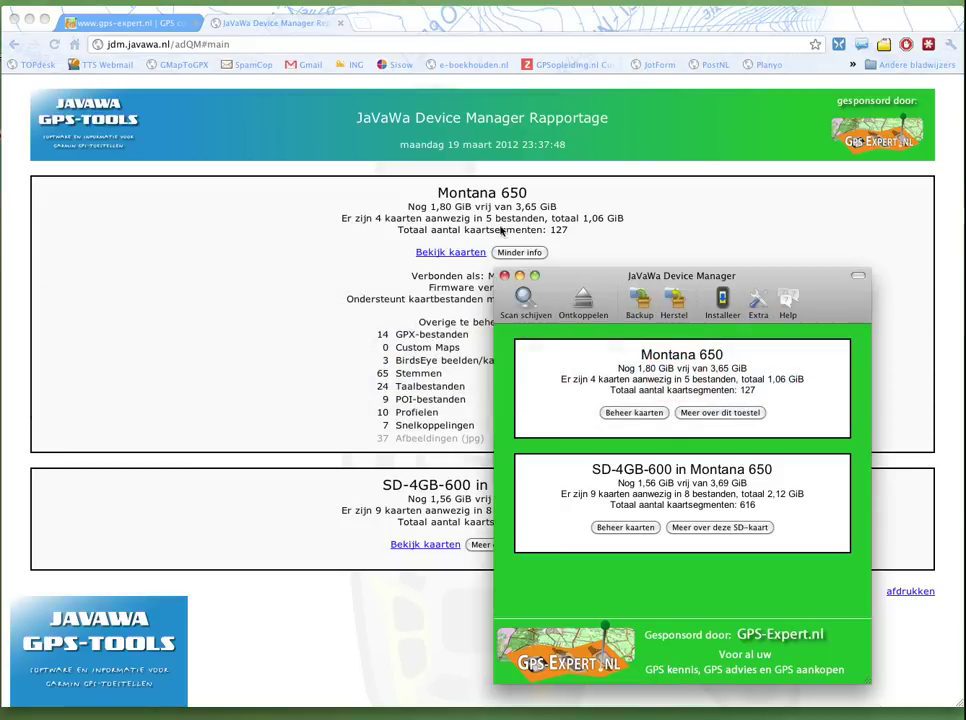
left_click(14, 18)
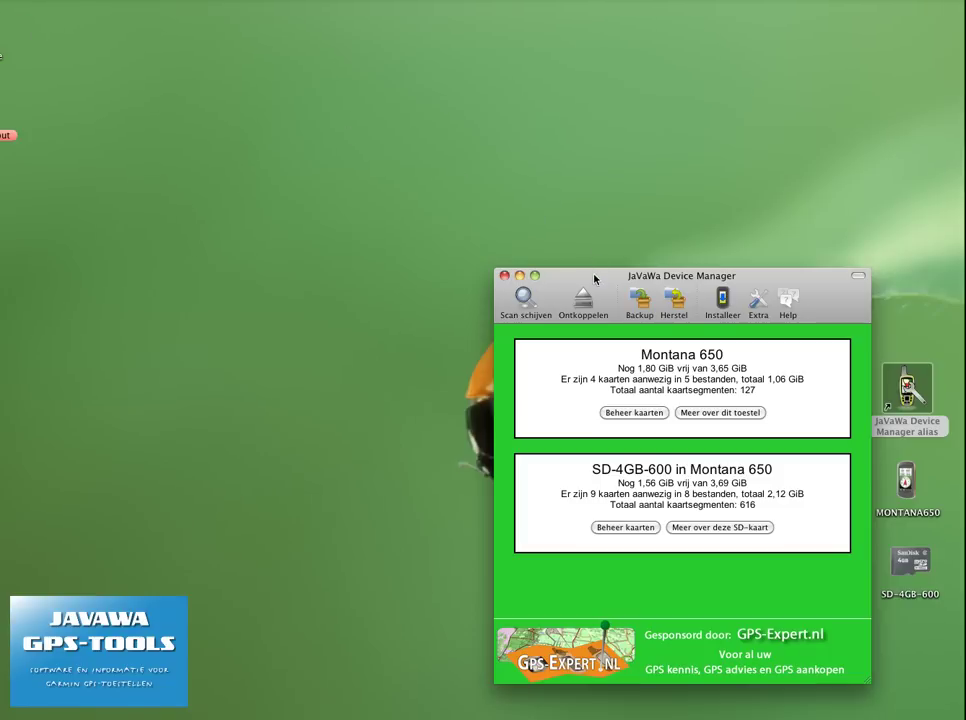
left_click_drag(594, 279, 486, 235)
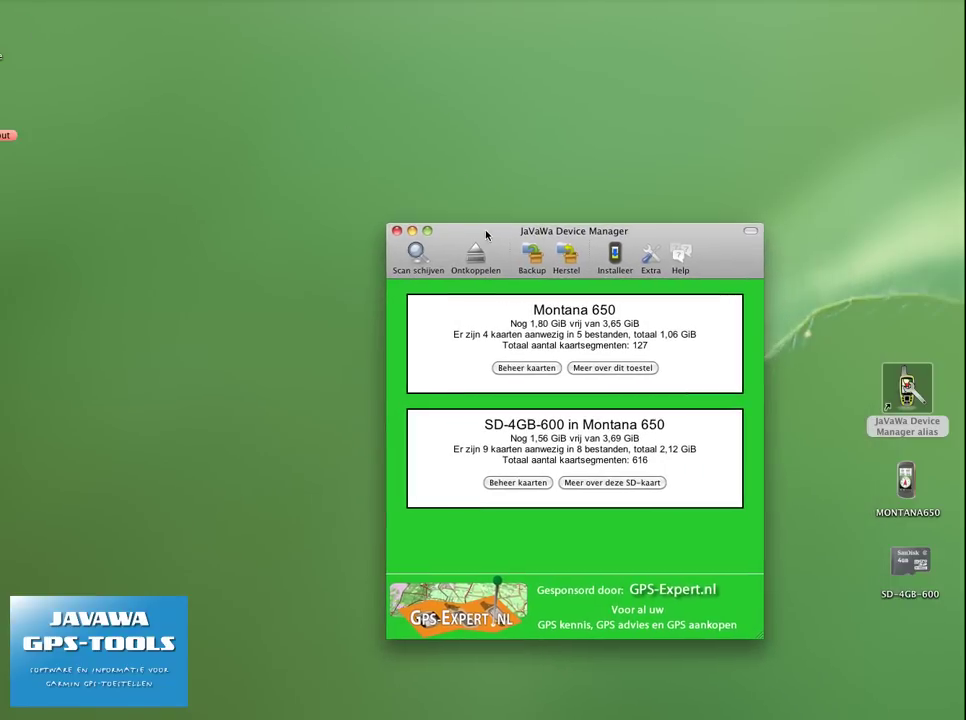
left_click(905, 481)
left_click(910, 562)
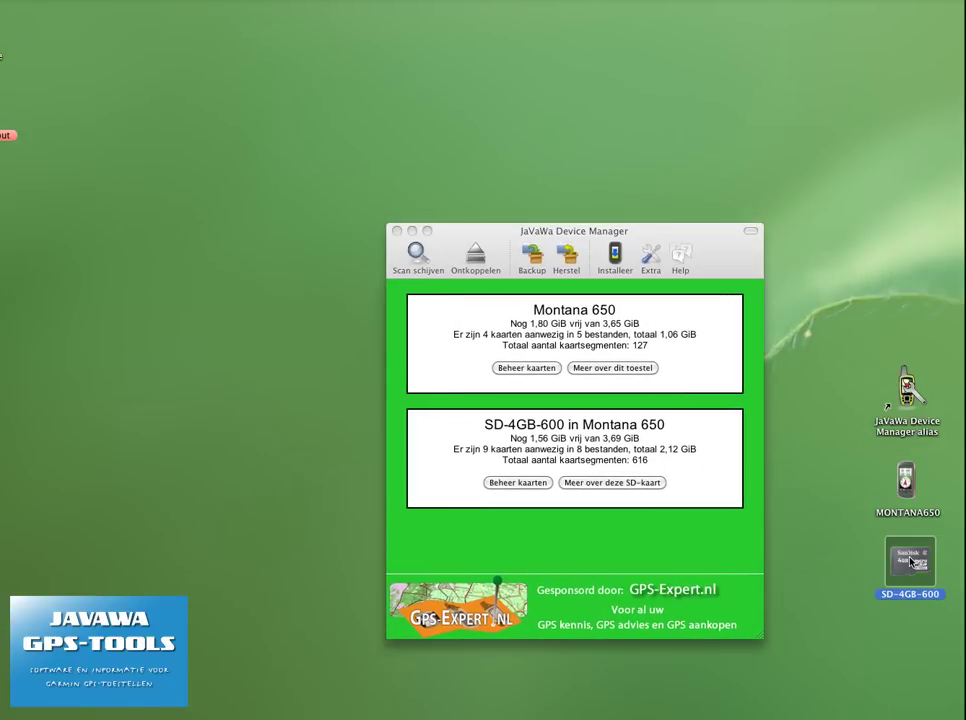
- Examine the settings of JaVaWa Device Manager and close them without changes
left_click(651, 258)
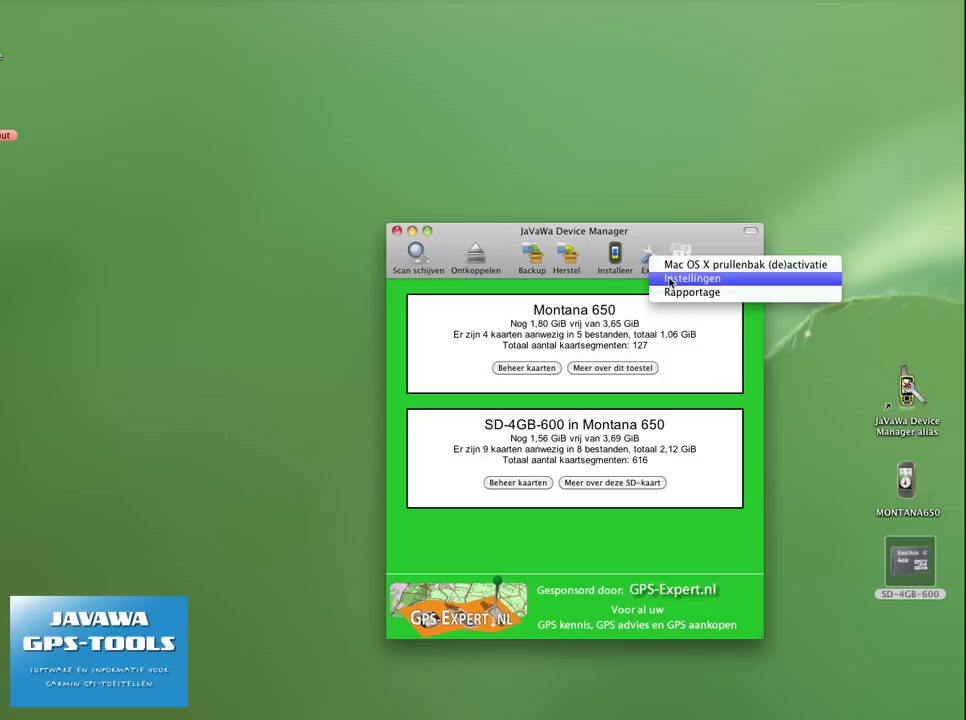
left_click(670, 281)
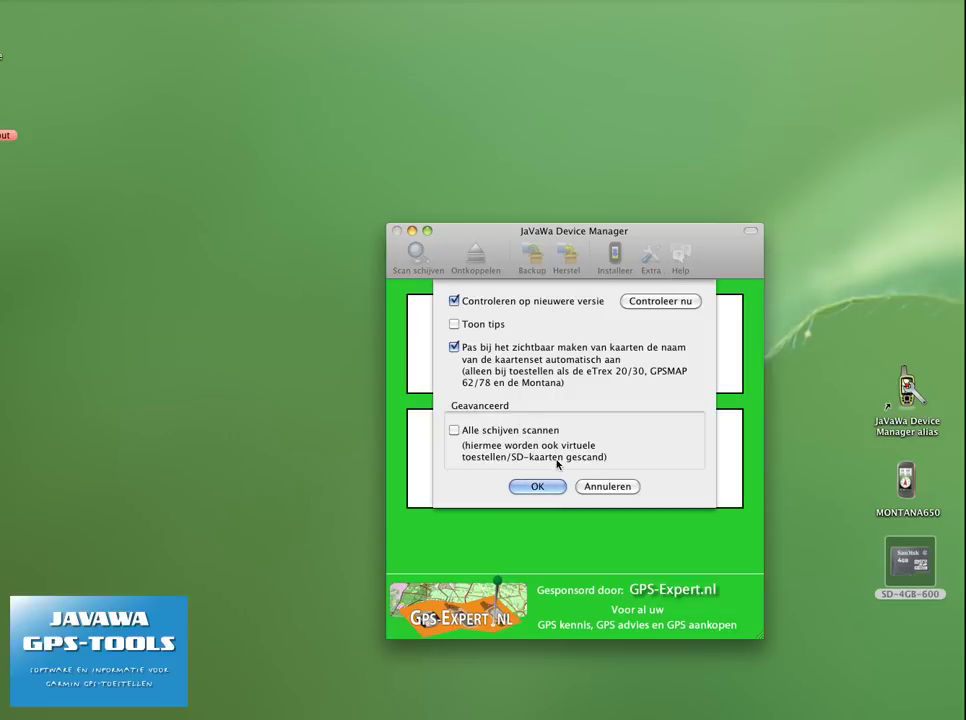
left_click(607, 486)
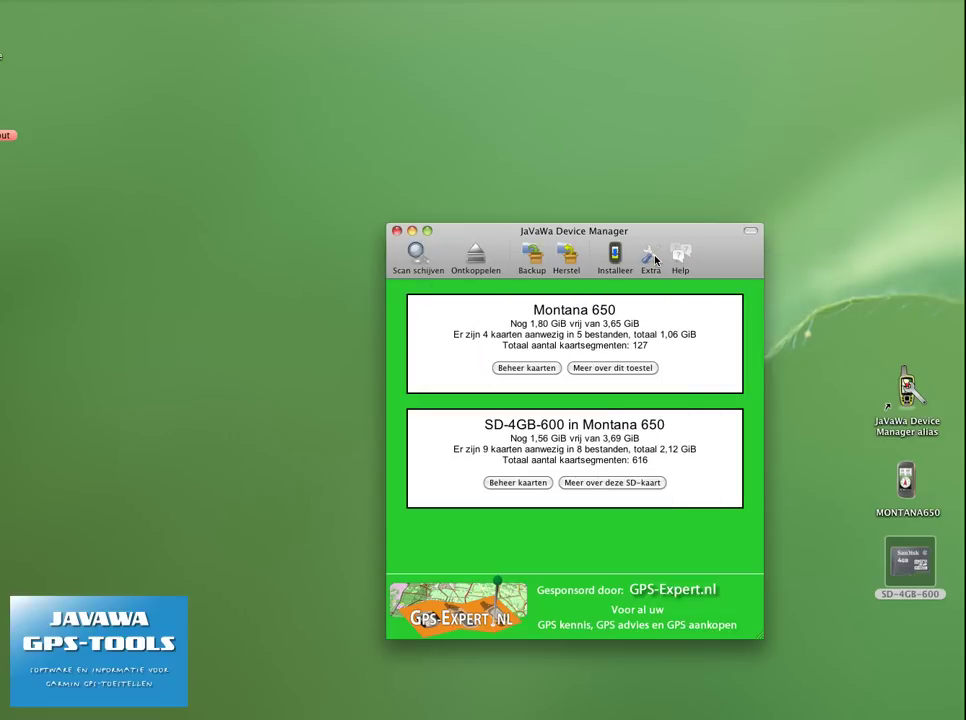
- Check the Mac trash setting of the Montana 650 and confirm it as disabled for the SD-4GB-600 card
left_click(655, 260)
left_click(673, 266)
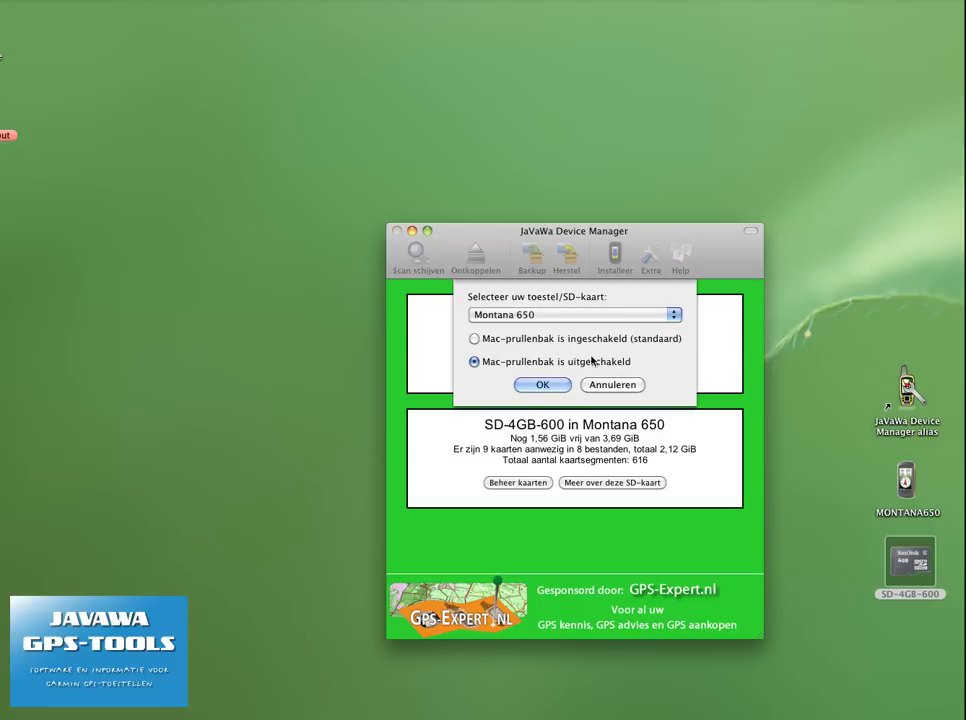
left_click(590, 314)
left_click(530, 328)
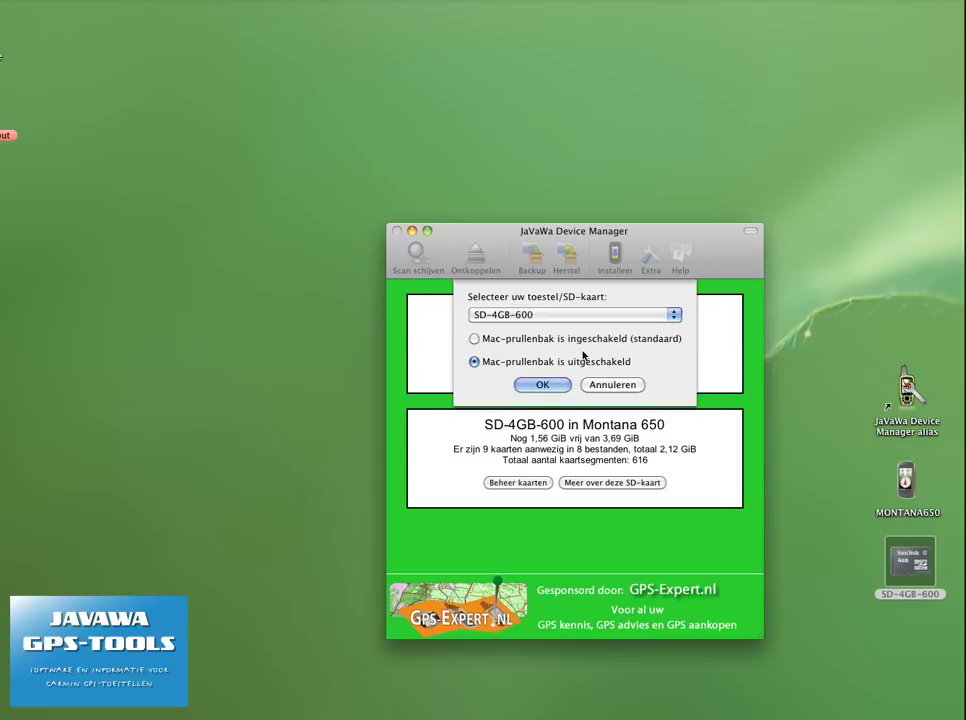
left_click(548, 382)
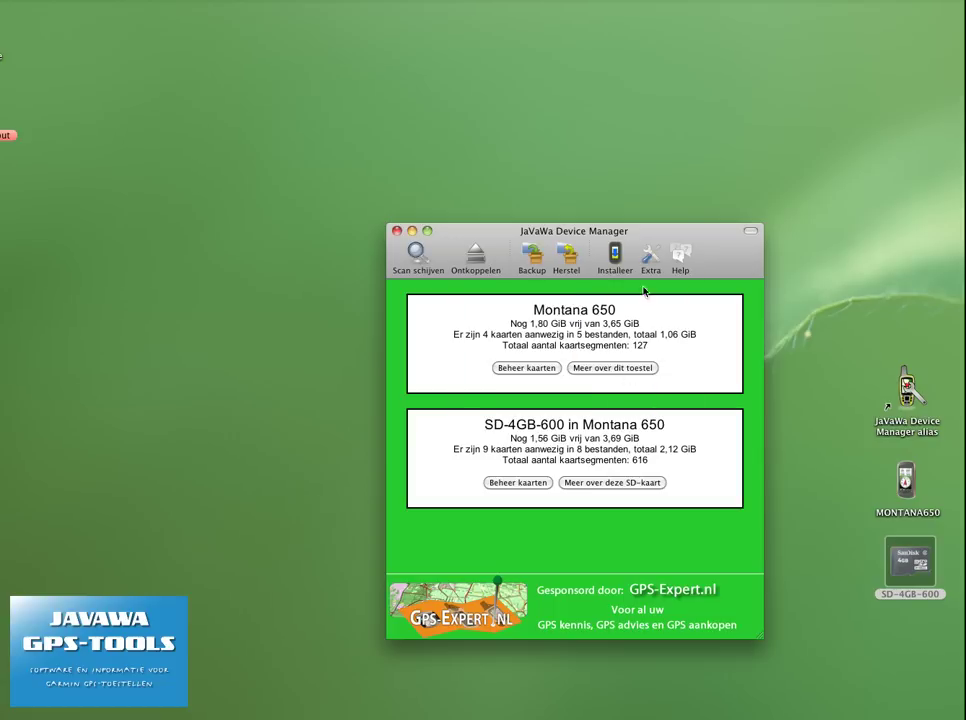
- Examine the dialog for installing a file on the Montana 650, including its file selection, and cancel it
left_click(615, 258)
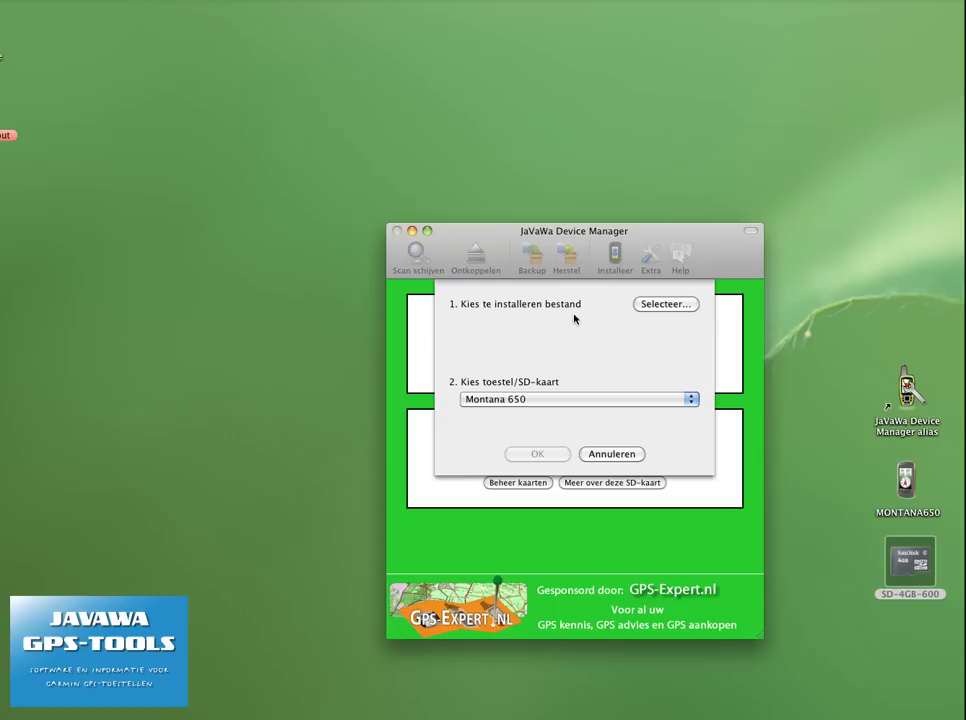
left_click(651, 309)
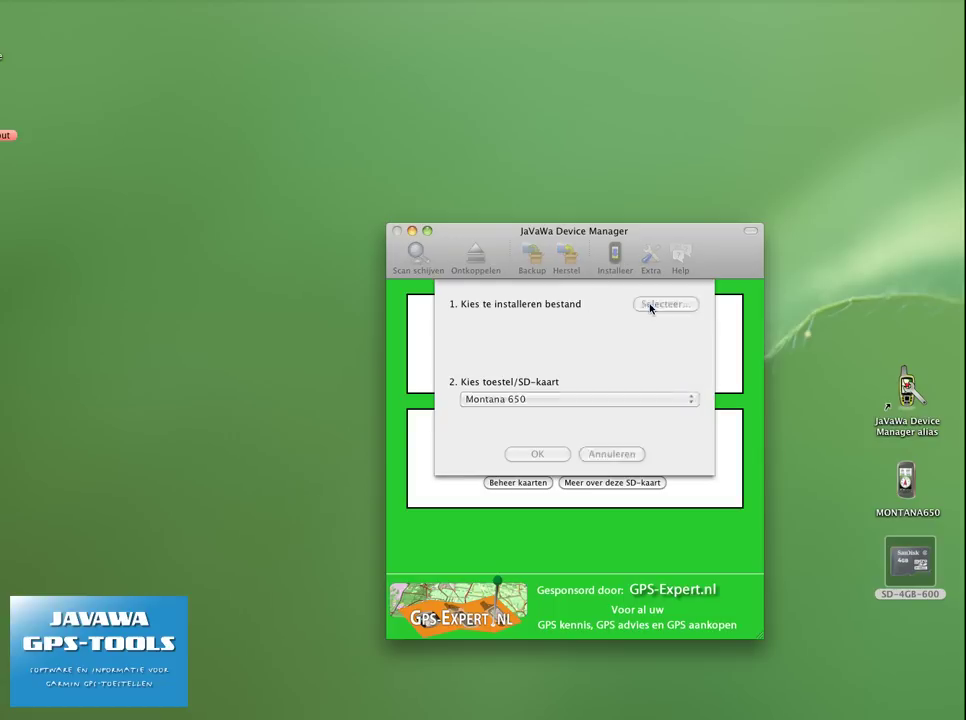
left_click(597, 378)
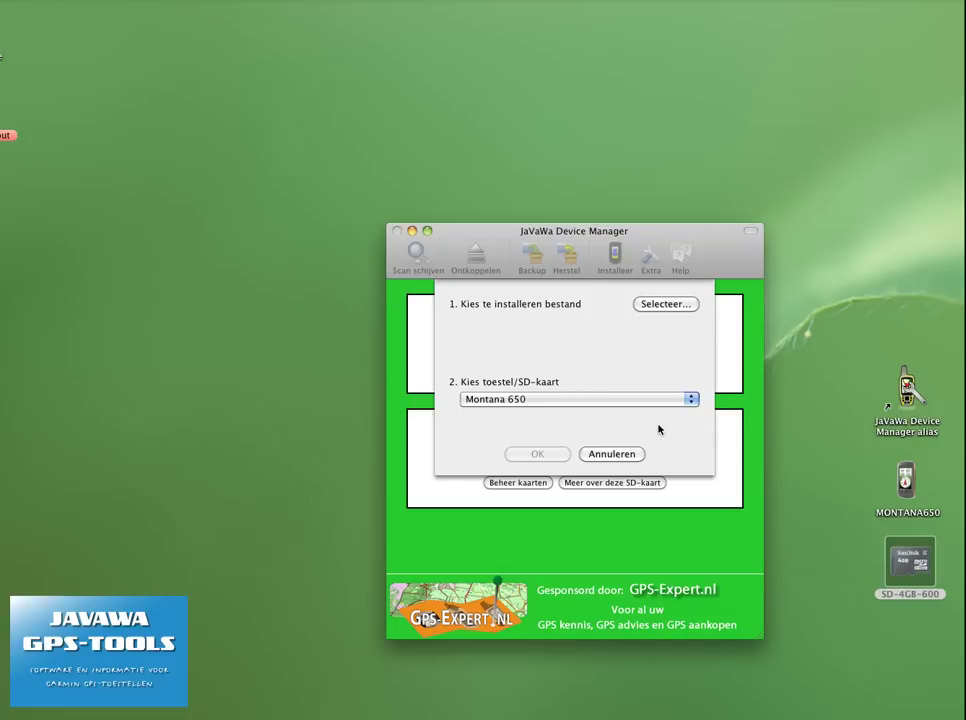
left_click(612, 454)
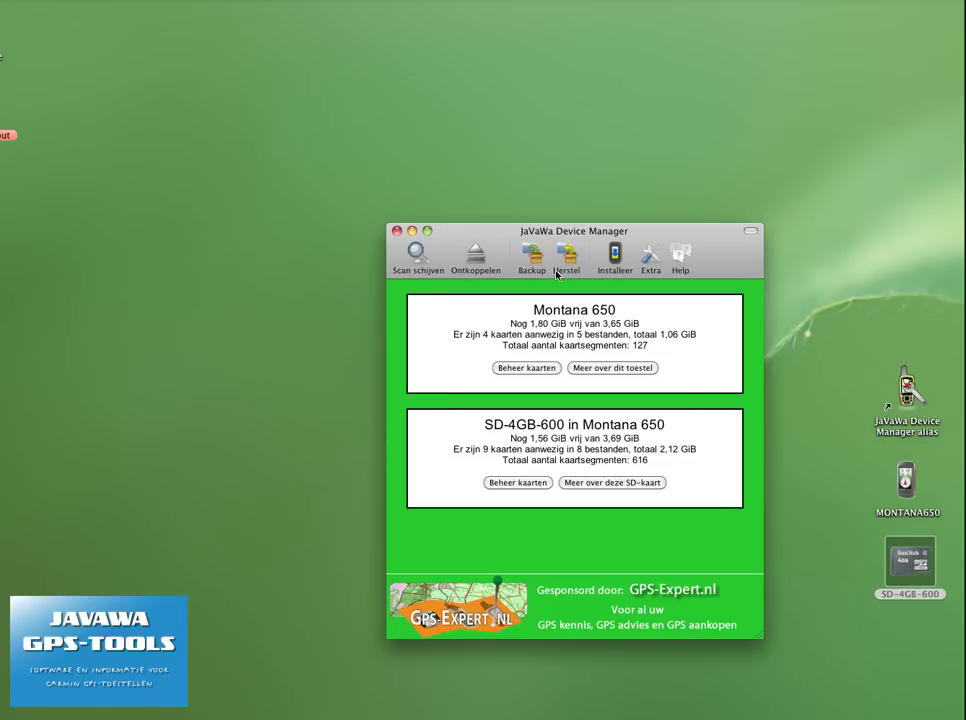
- Disconnect the Montana 650 and its SD card from the computer
left_click(480, 260)
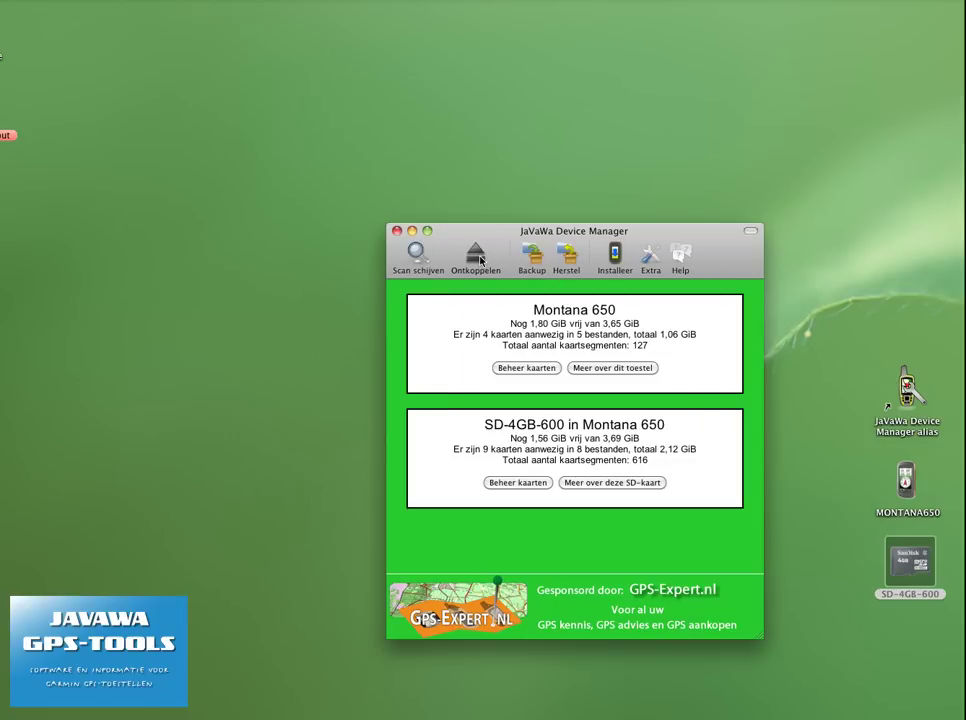